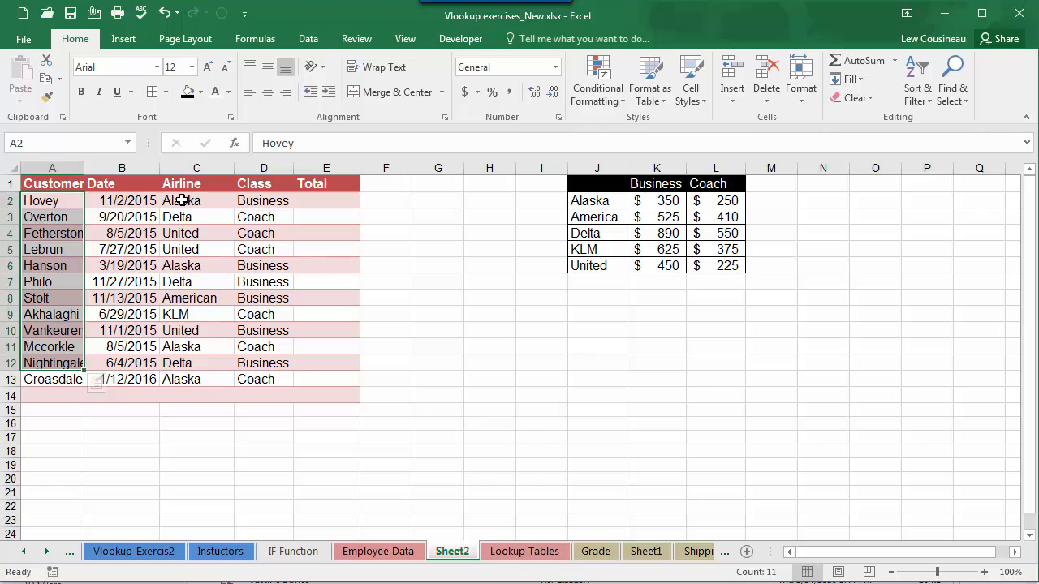
Step: Examine the Airline, Class and Total columns of the bookings table and the airline fare table in J1:L6
click(178, 202)
click(250, 185)
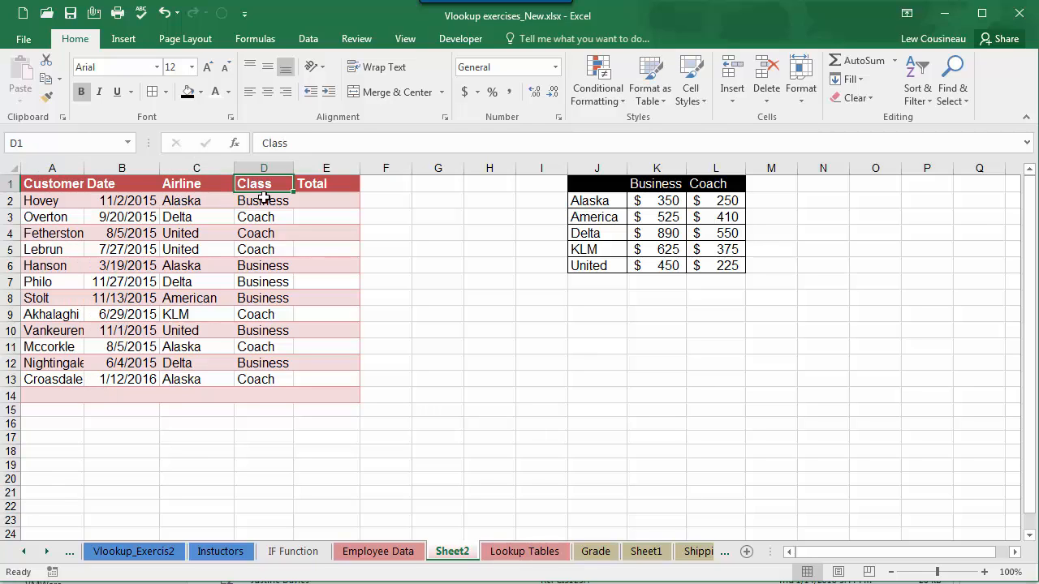
click(266, 200)
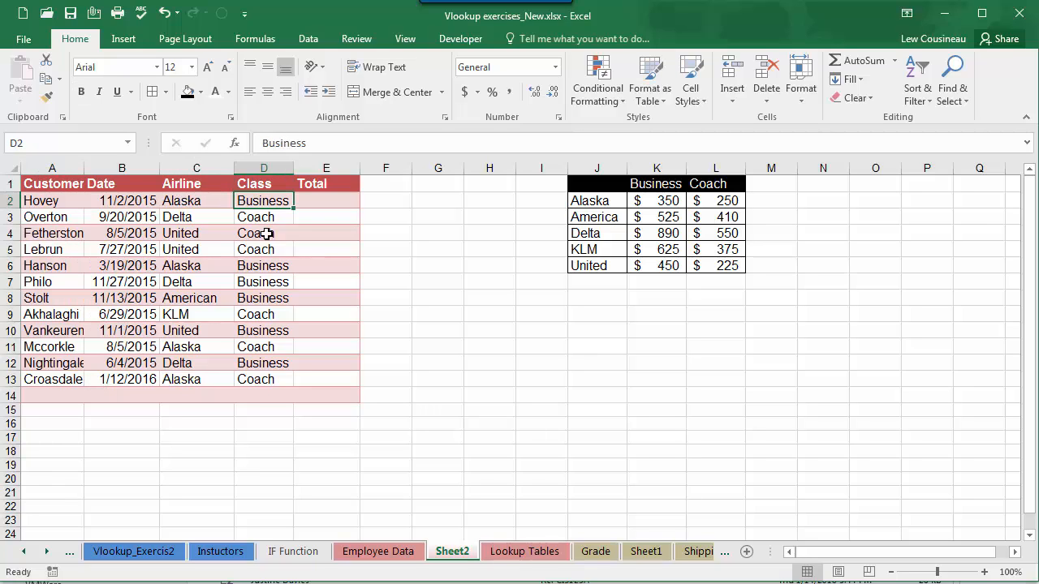
click(323, 199)
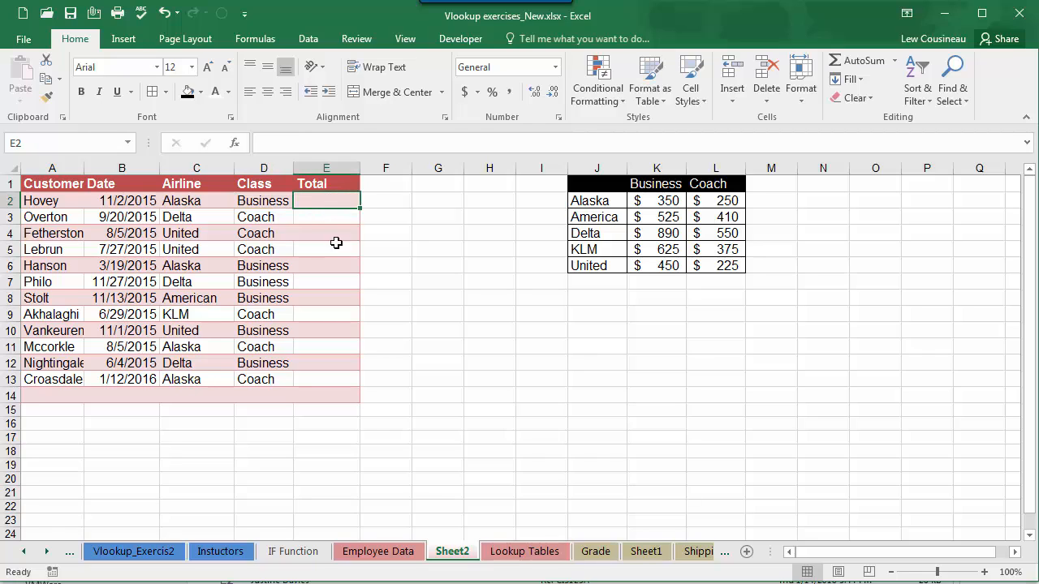
drag(598, 184, 712, 268)
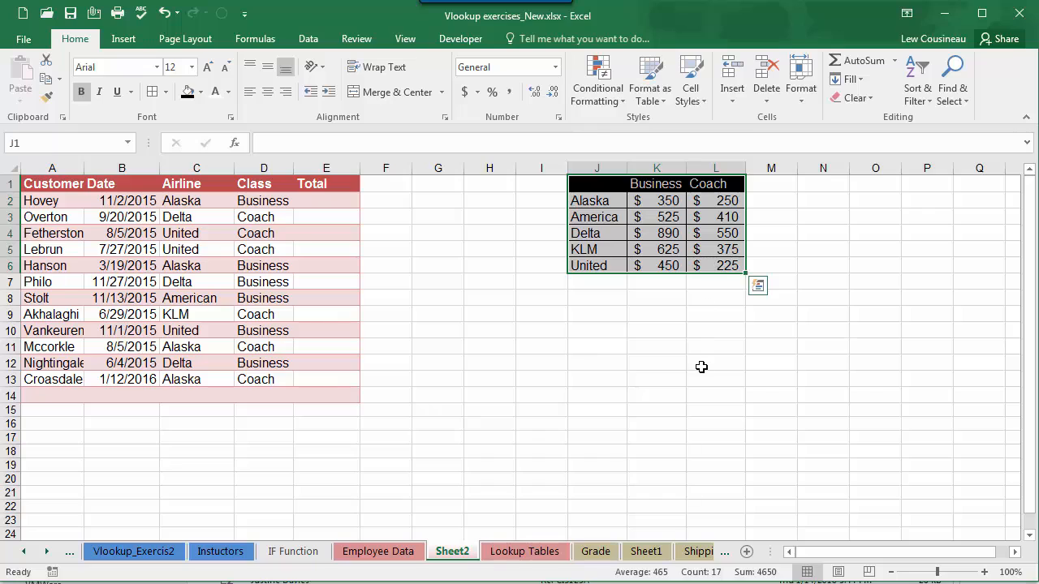
click(165, 200)
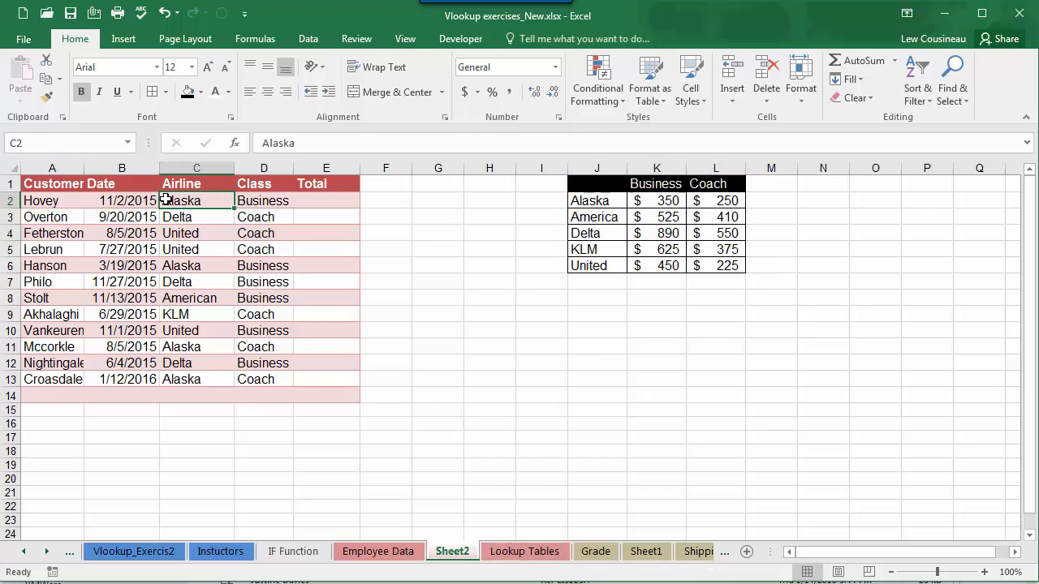
click(659, 204)
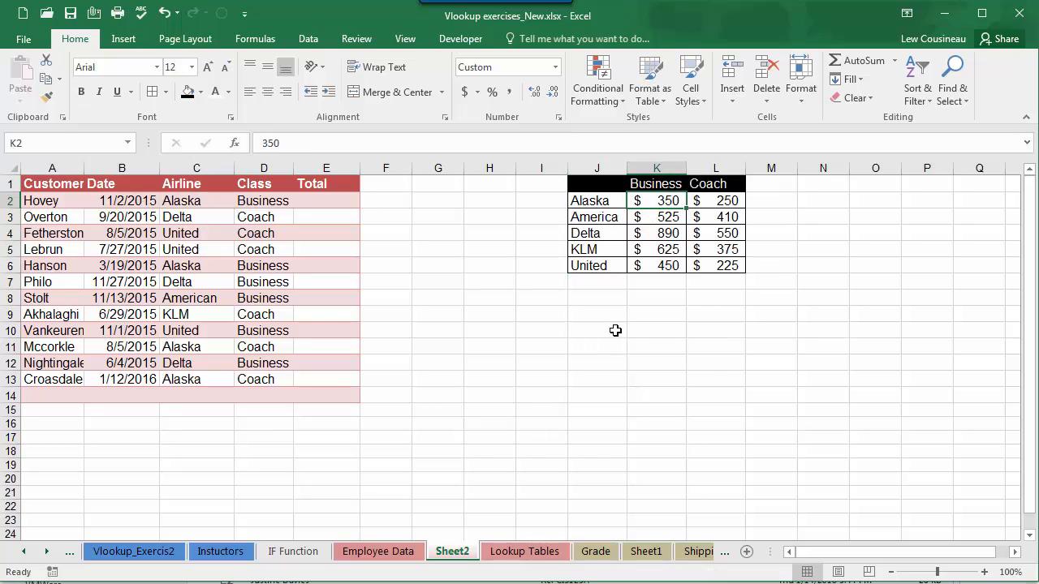
click(722, 206)
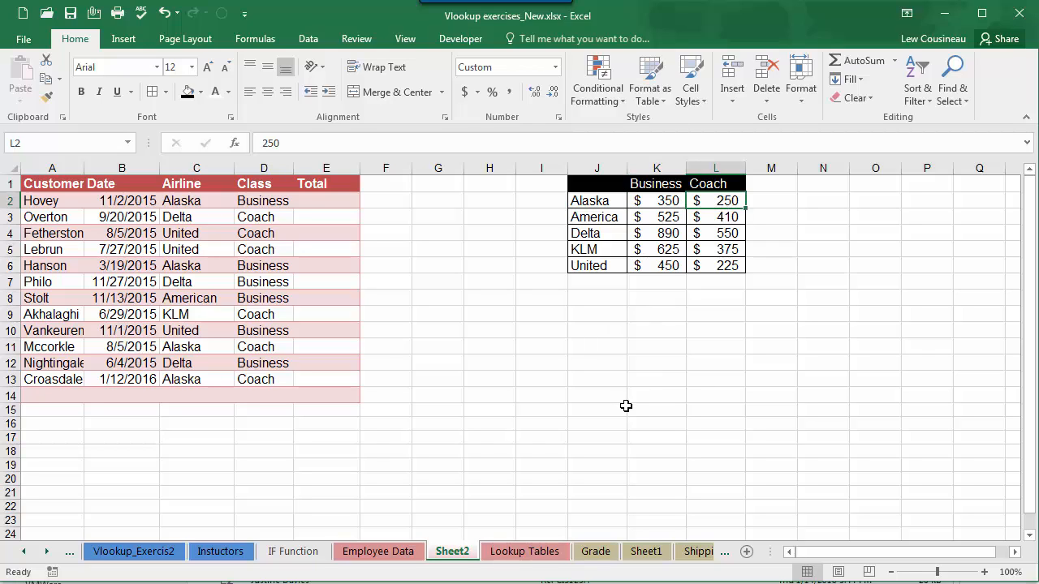
click(595, 219)
click(601, 234)
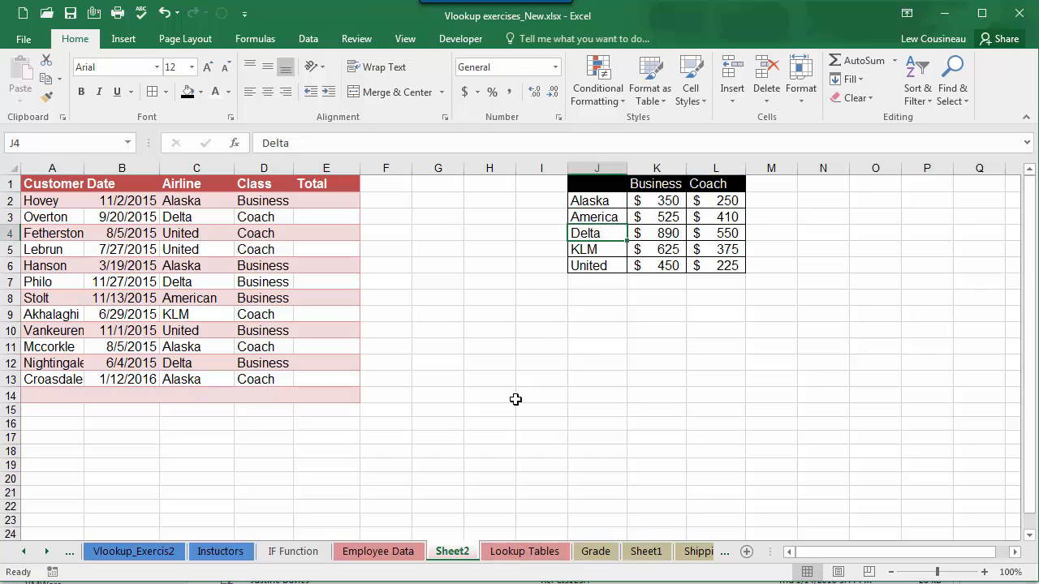
Step: Examine how a booking's airline and class relate to the Business and Coach price columns of the fare table
click(321, 202)
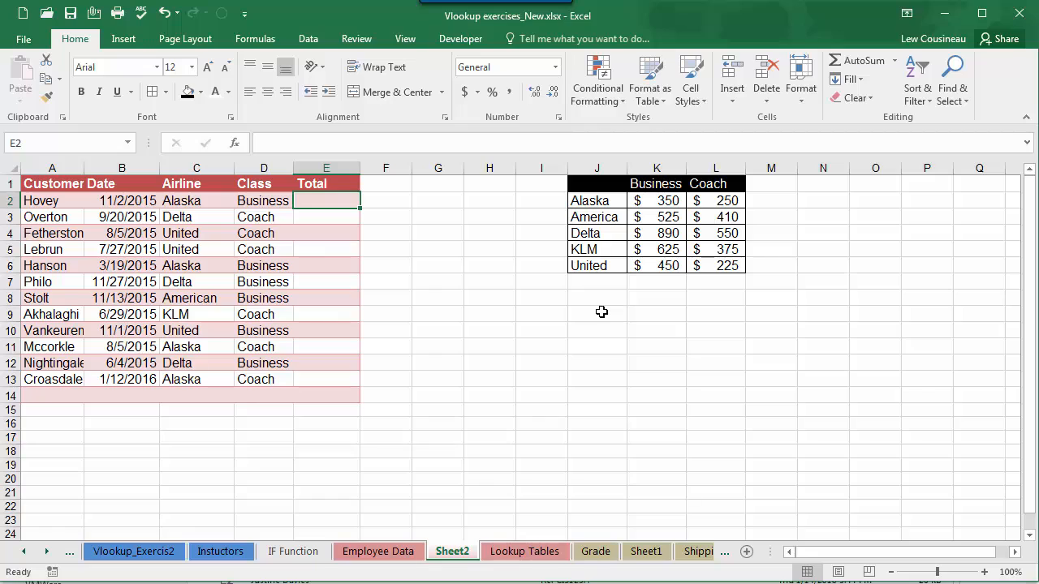
click(195, 201)
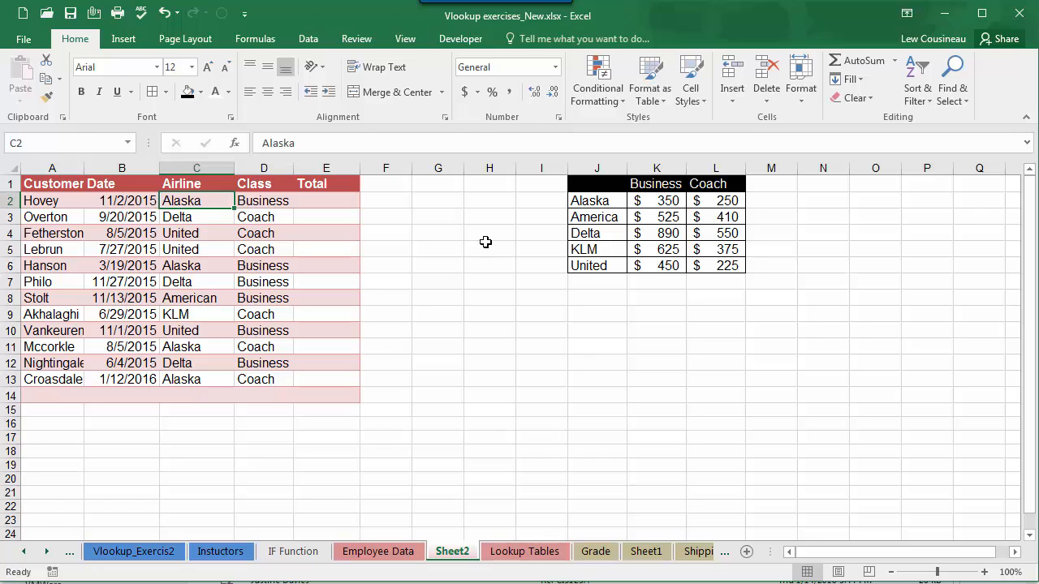
drag(590, 201, 725, 265)
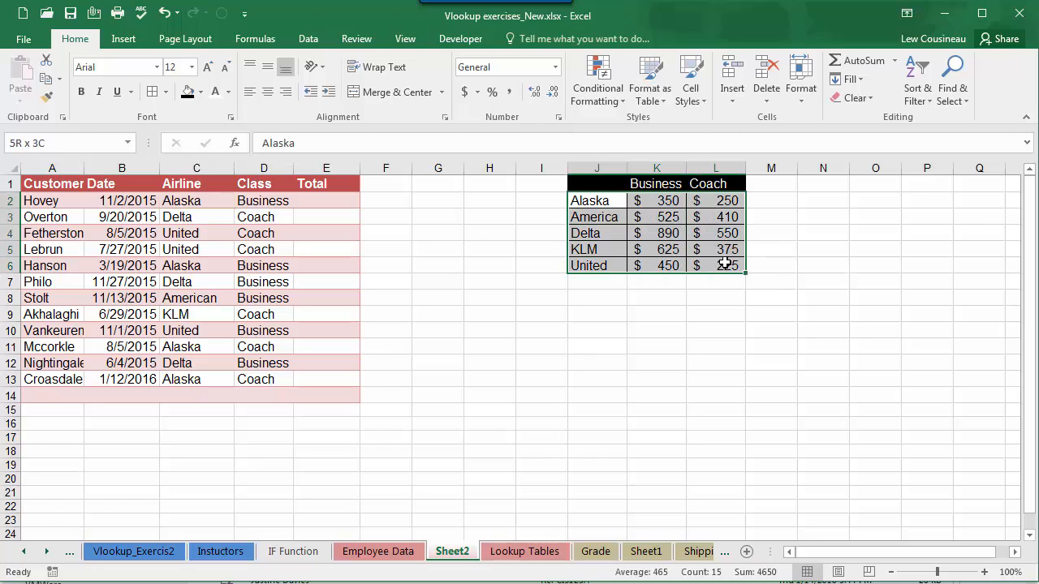
click(587, 201)
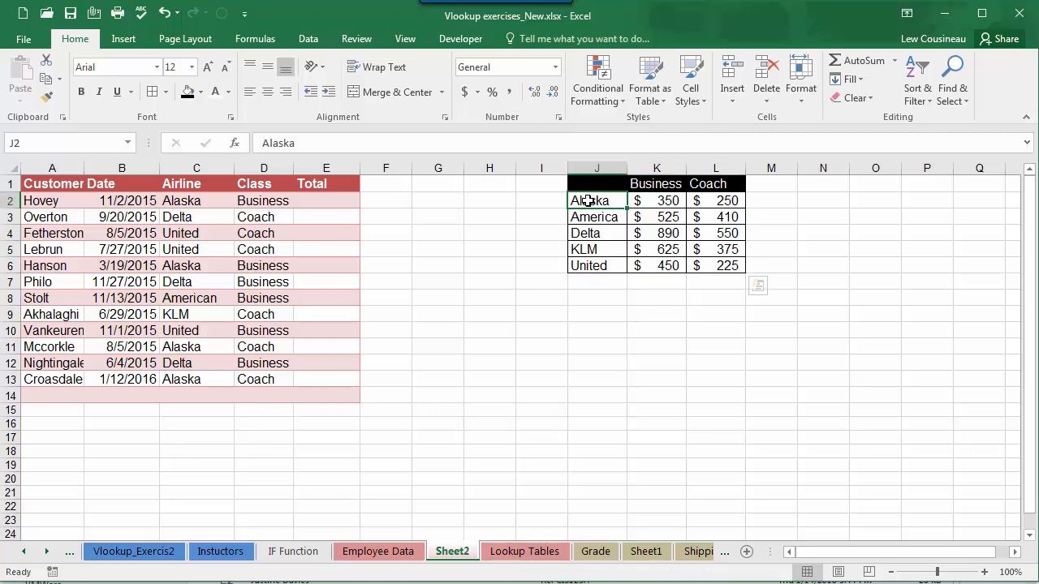
drag(588, 201, 719, 205)
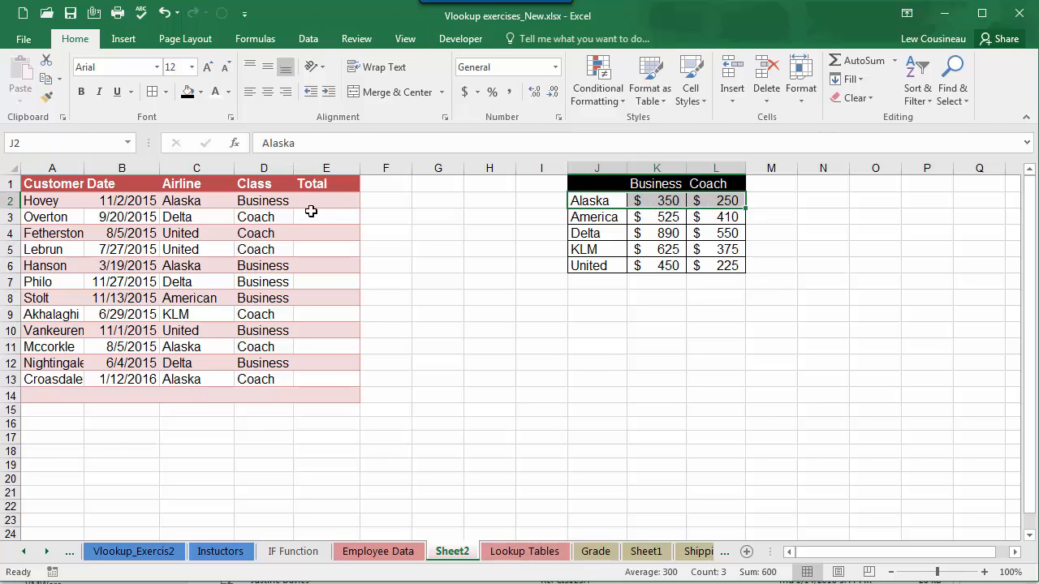
click(251, 201)
click(194, 348)
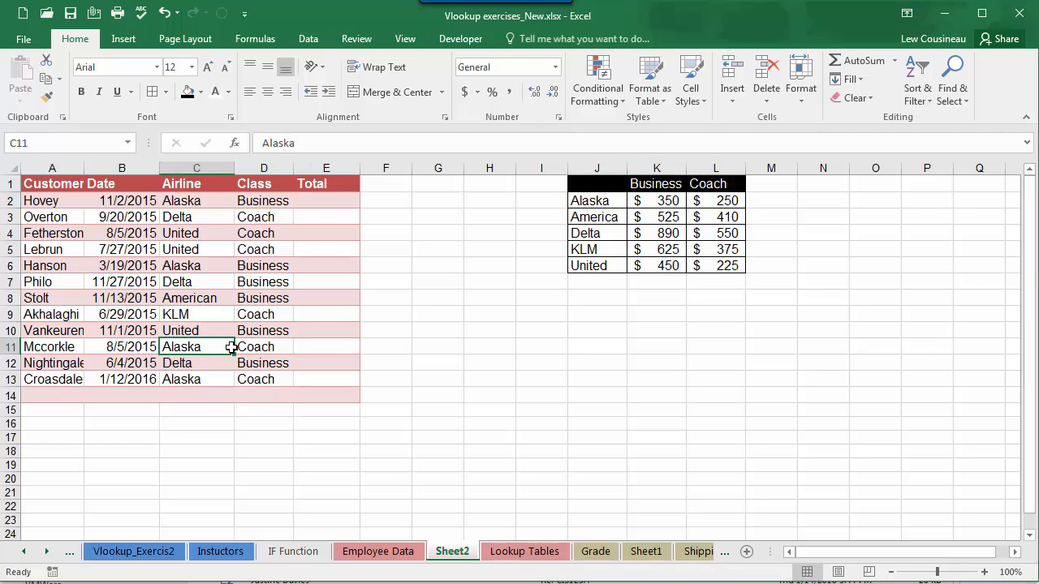
drag(231, 348, 247, 350)
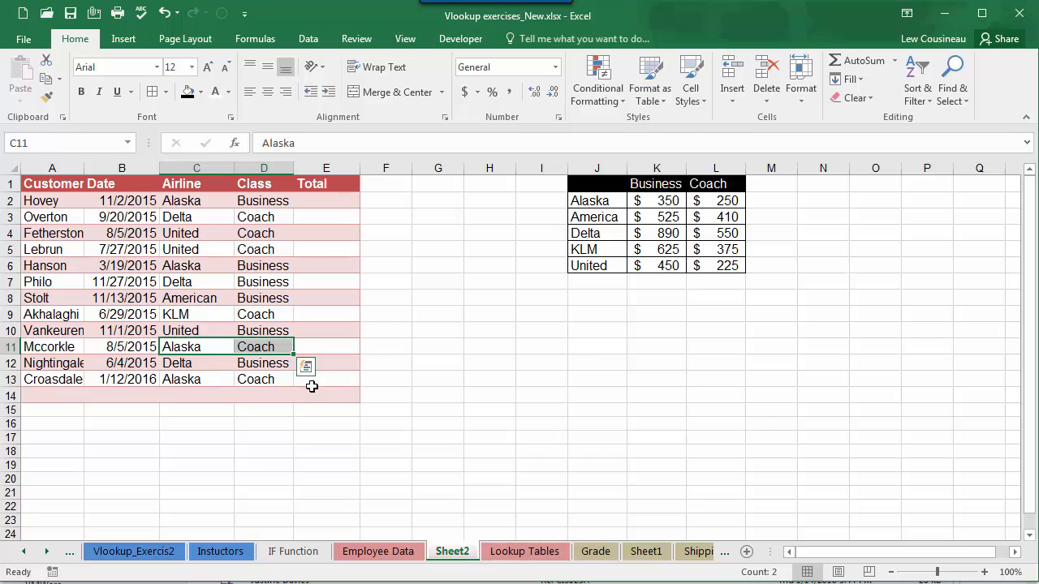
drag(664, 198, 666, 266)
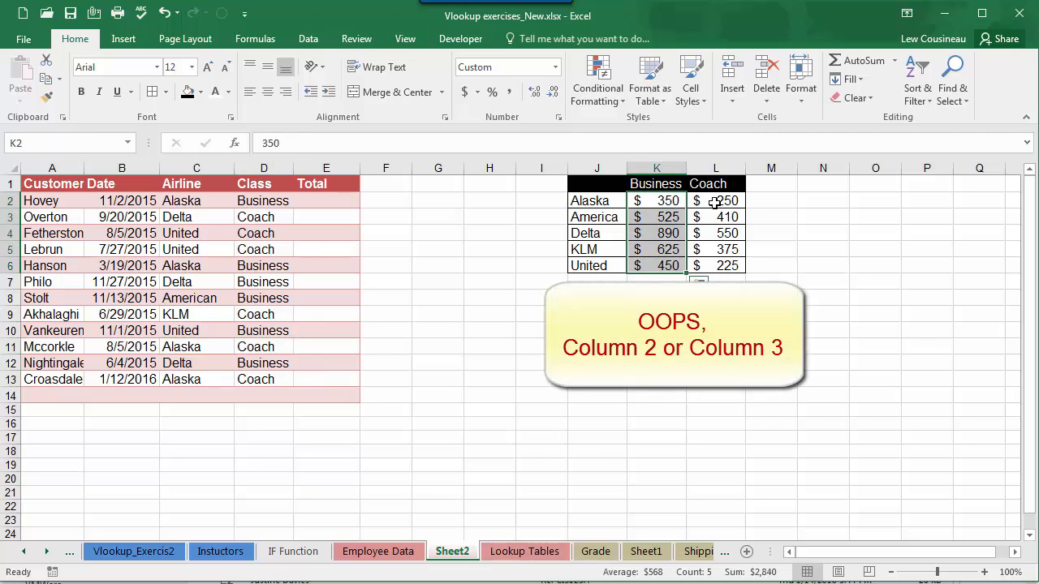
drag(707, 199, 723, 270)
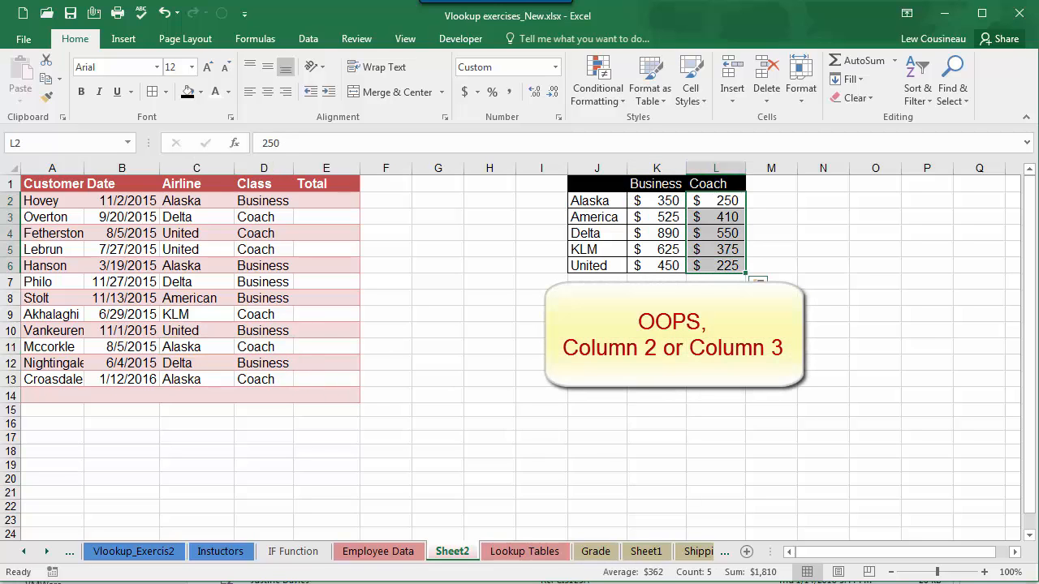
Step: Widen the Total column and start an IF formula in E2 that tests whether D2 equals "Business"
drag(359, 167, 385, 167)
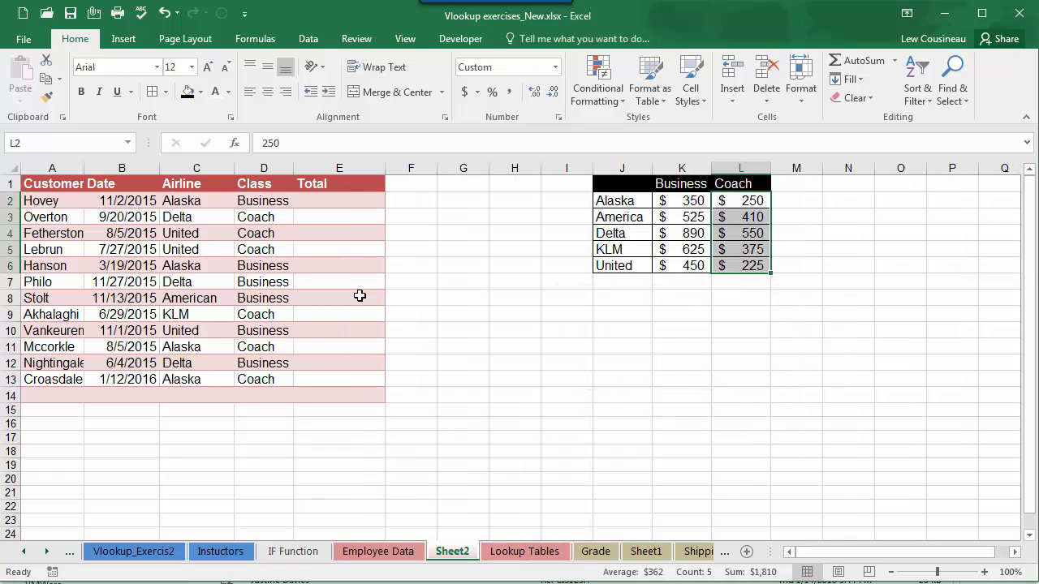
click(323, 199)
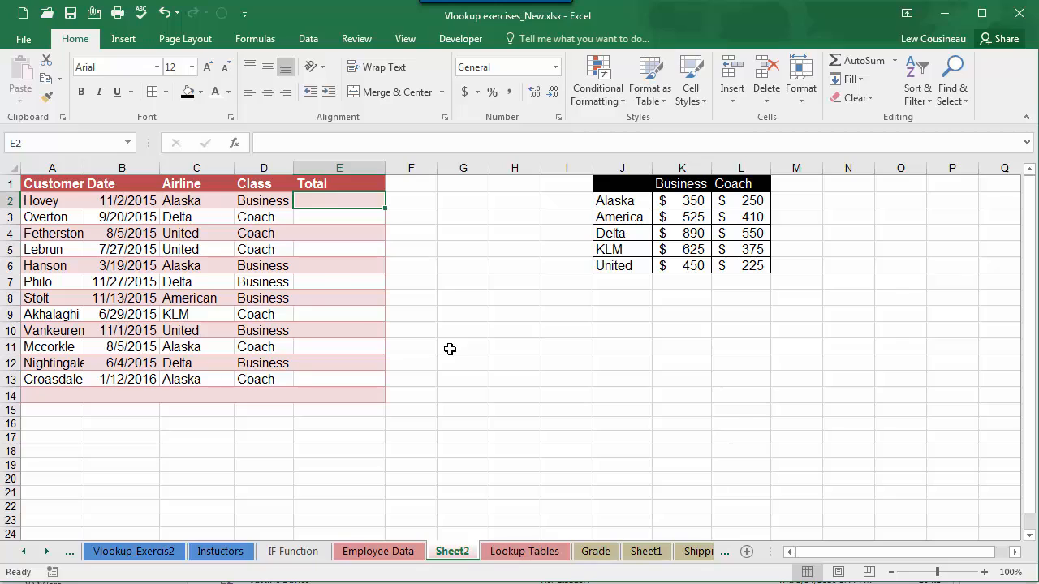
text(=fi()
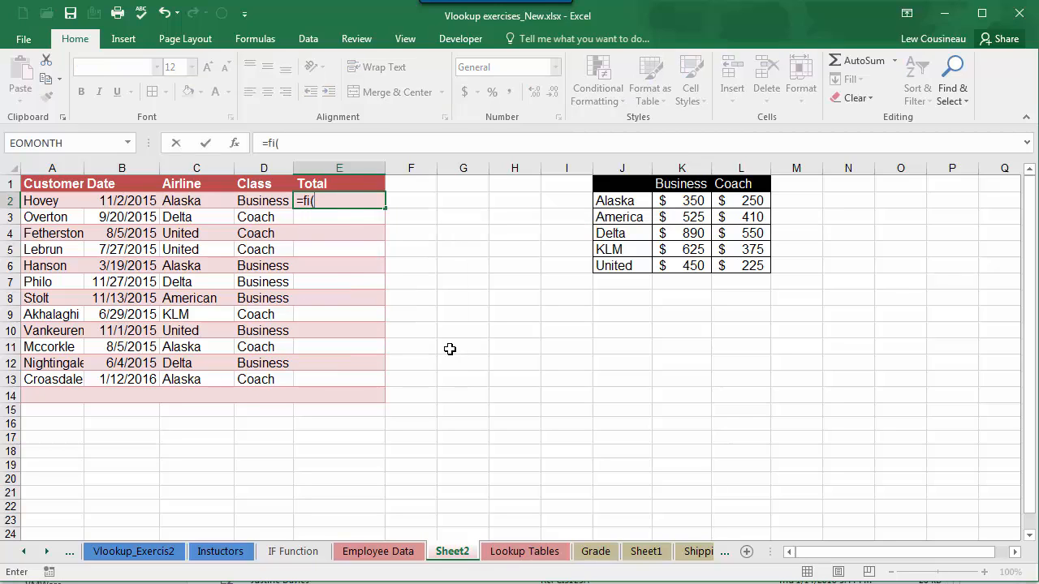
key(BackSpace)
key(BackSpace)
key(BackSpace)
text(if()
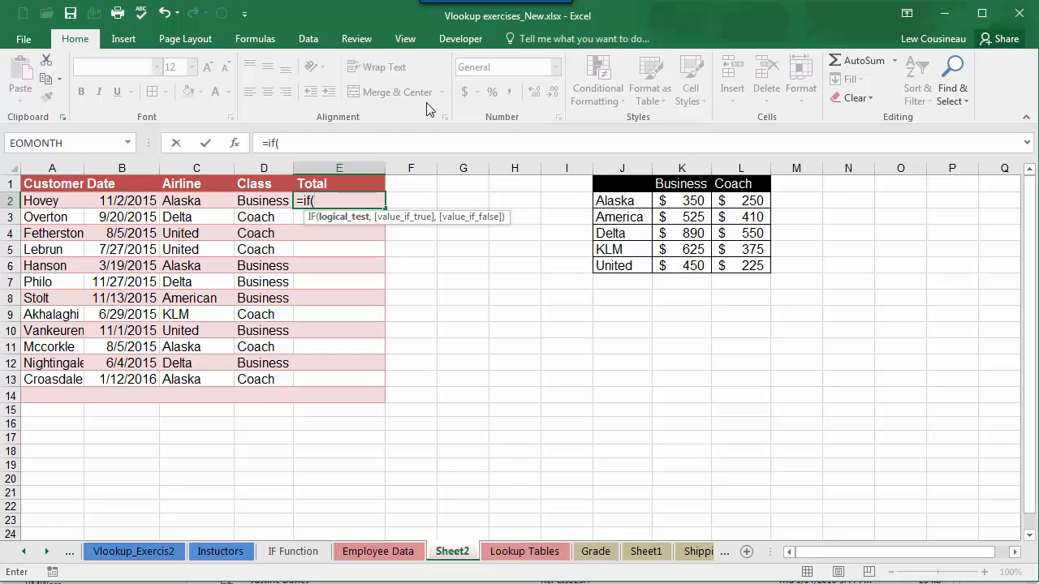
click(262, 201)
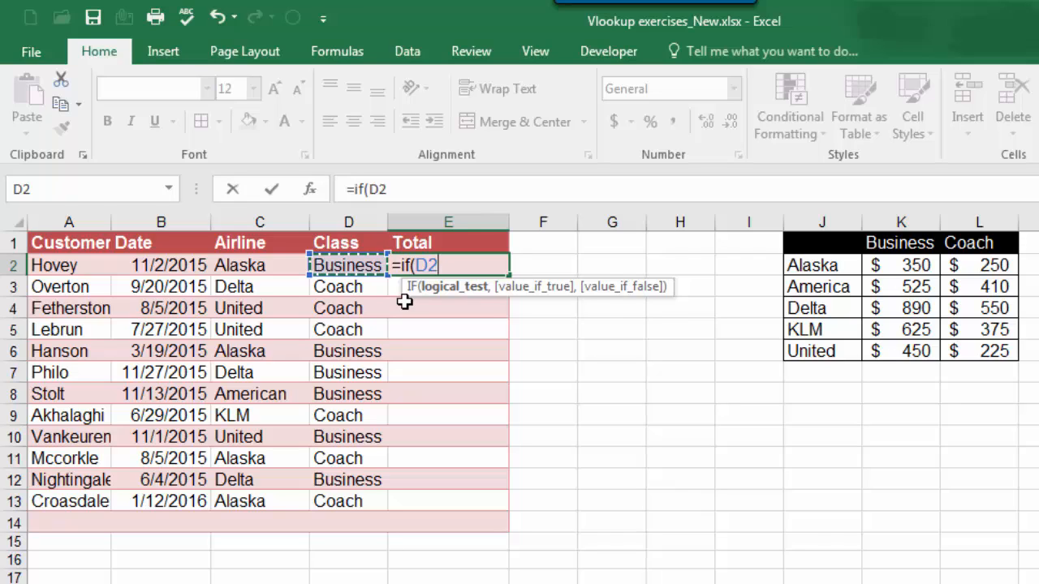
text(=")
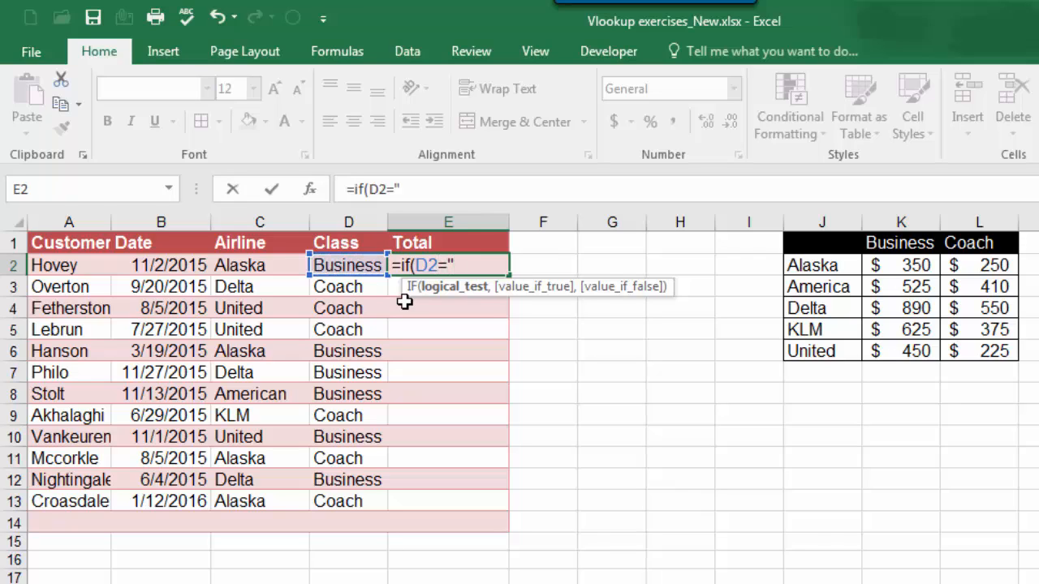
text(Business)
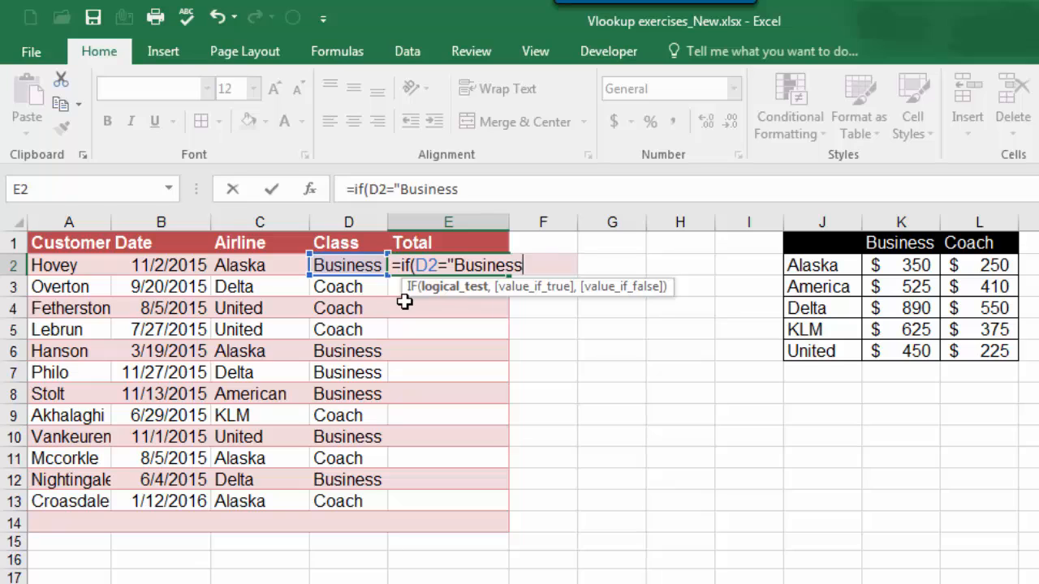
text(",)
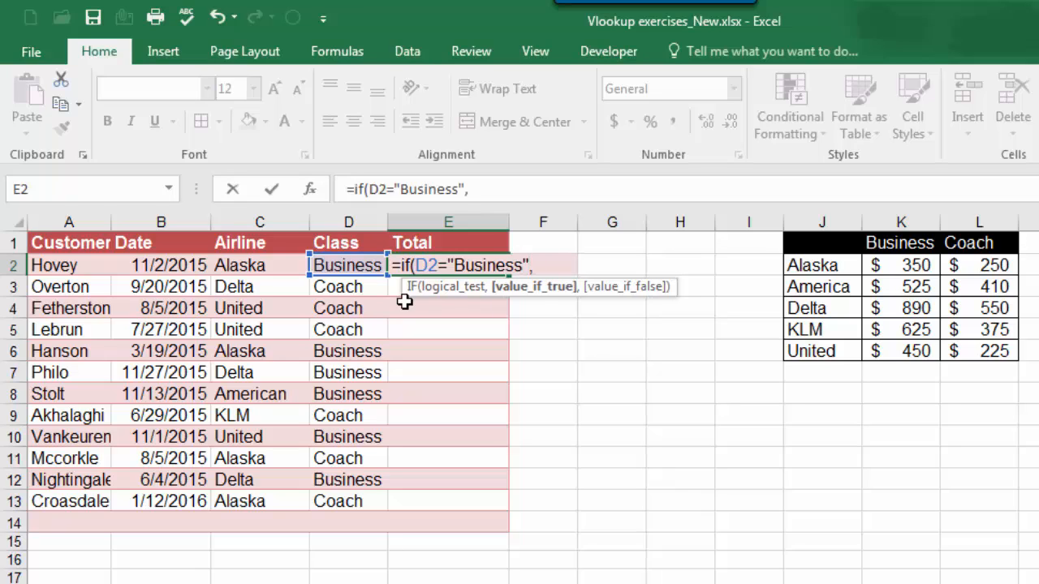
text(vlooku)
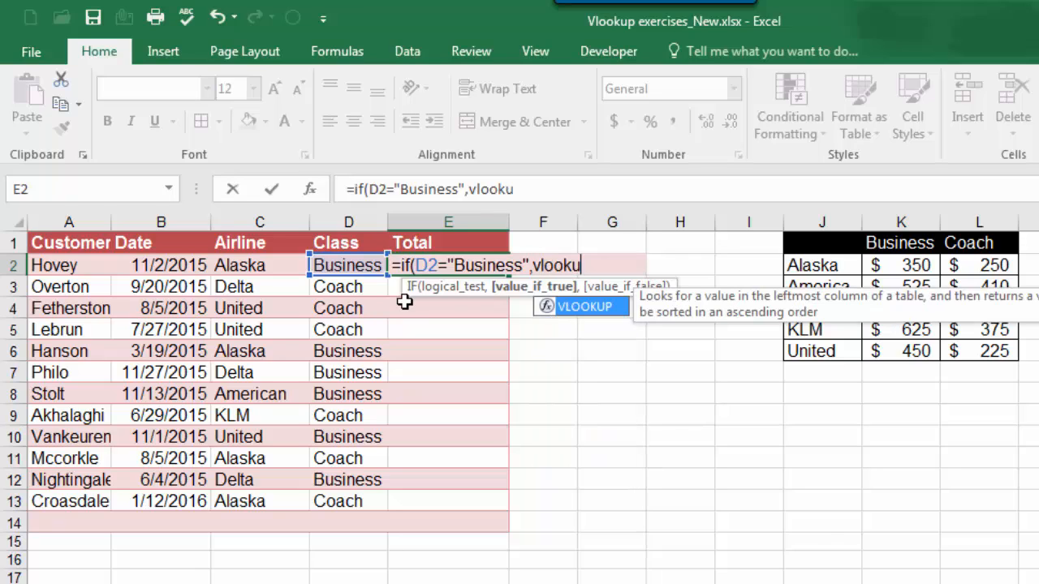
text(p()
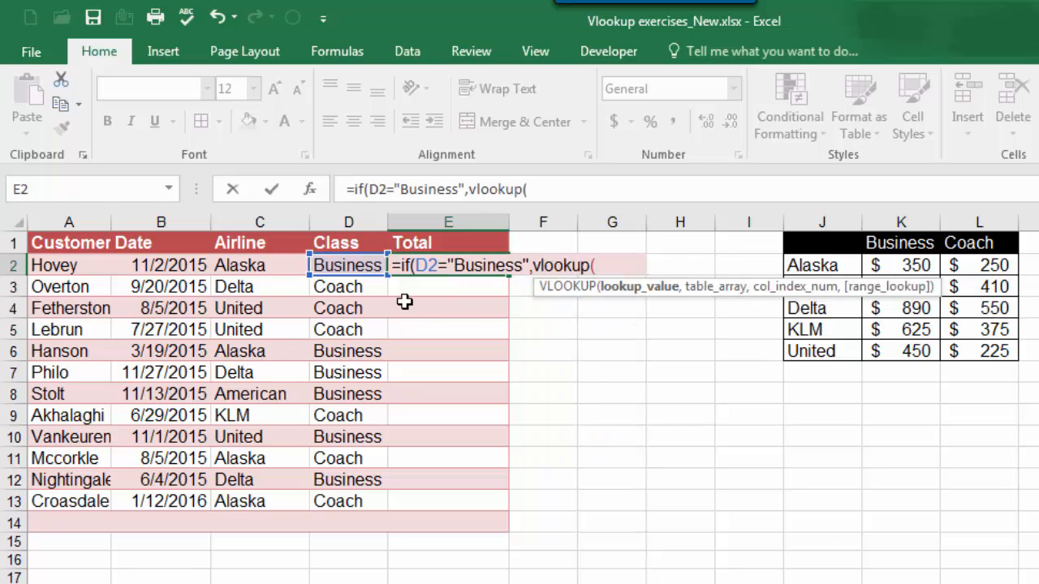
Step: Nest a VLOOKUP as the IF's true value, looking up C2 in the absolute range $J$2:$L$6
click(278, 268)
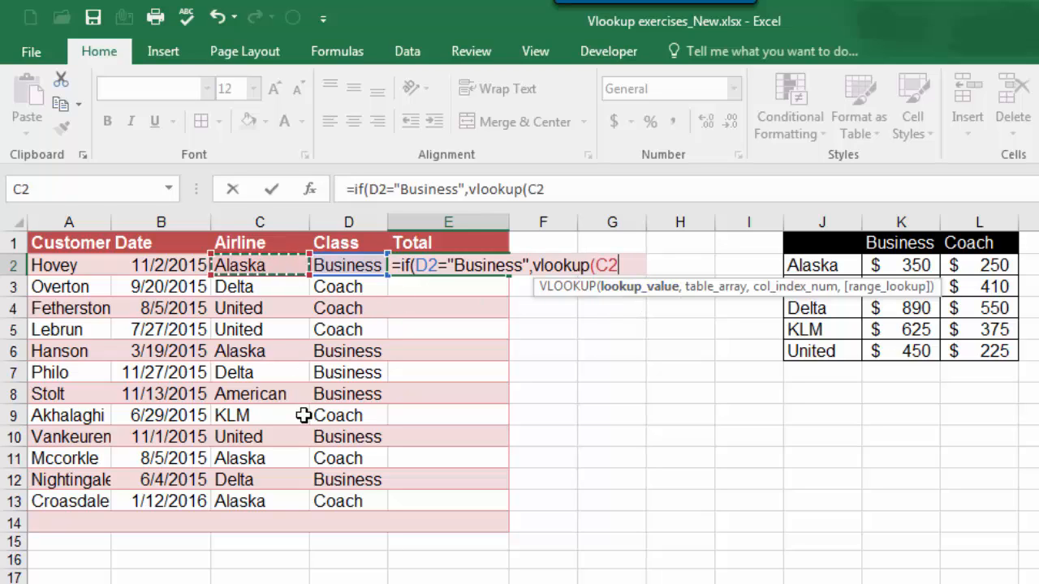
text(,)
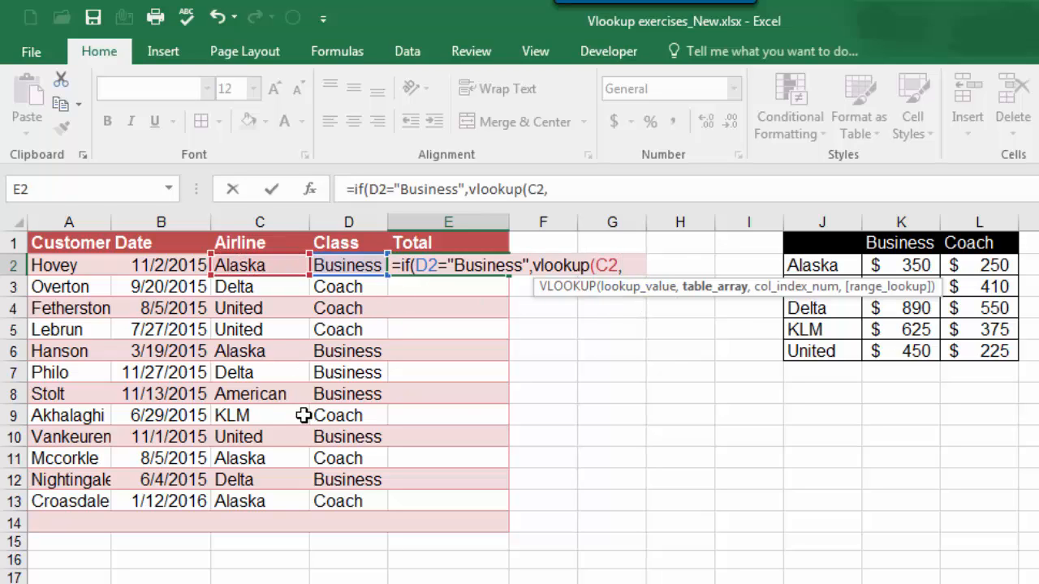
drag(820, 268, 958, 345)
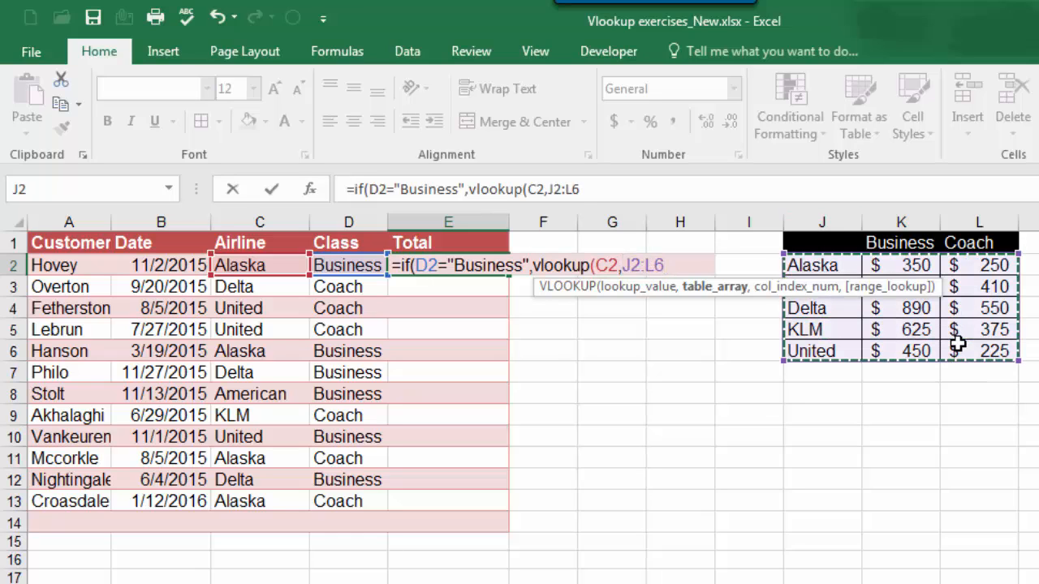
key(F4)
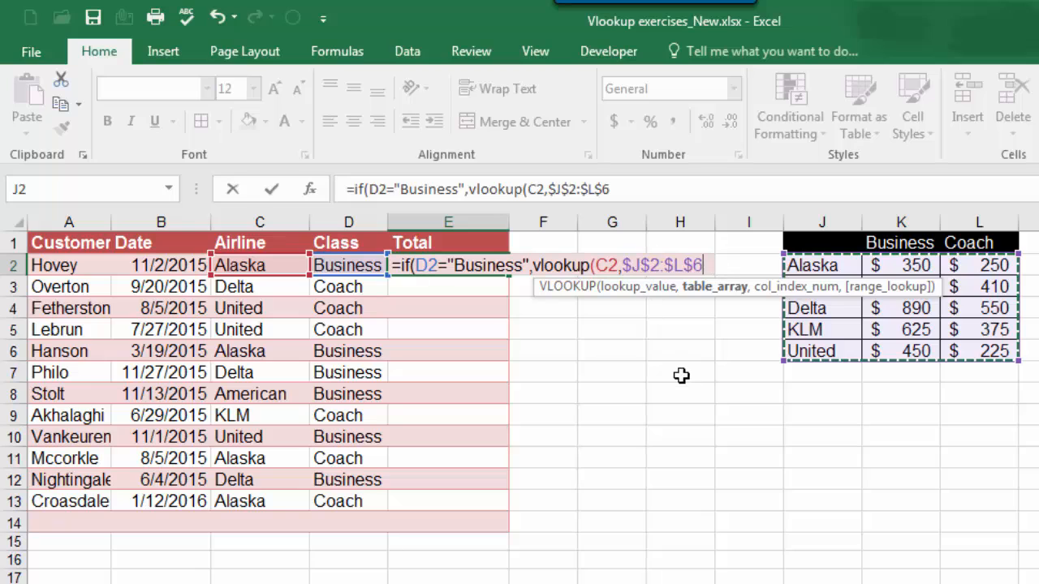
text(,)
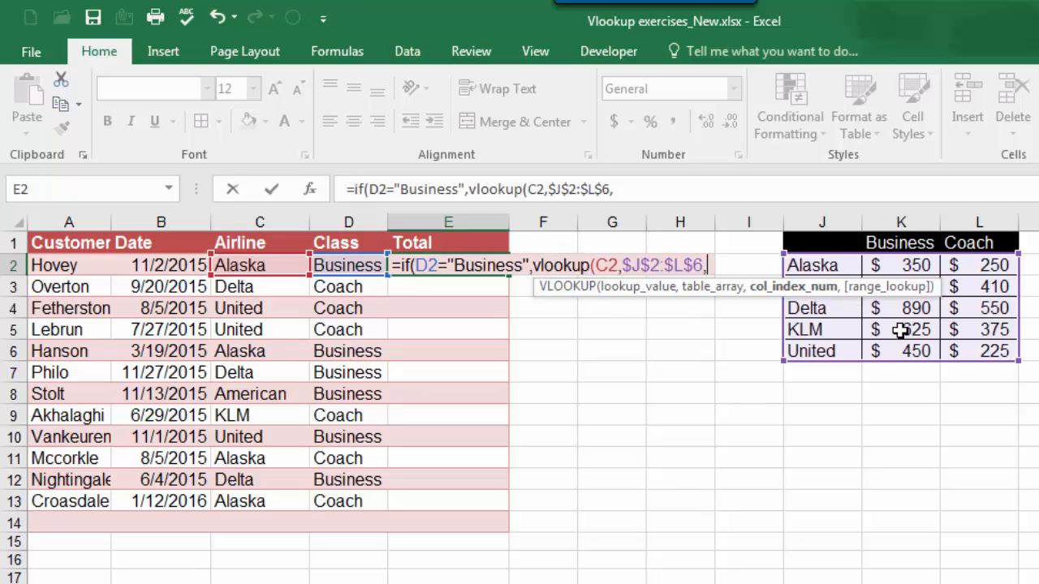
Step: Complete the VLOOKUP with column index 2 and exact match False, and select the whole value_if_true argument
text(2,)
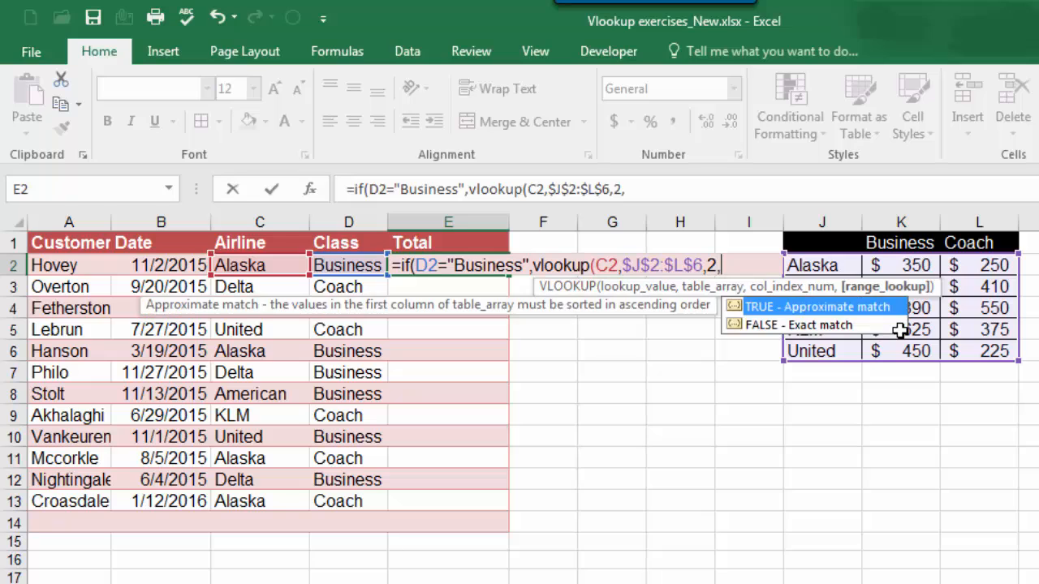
text(False))
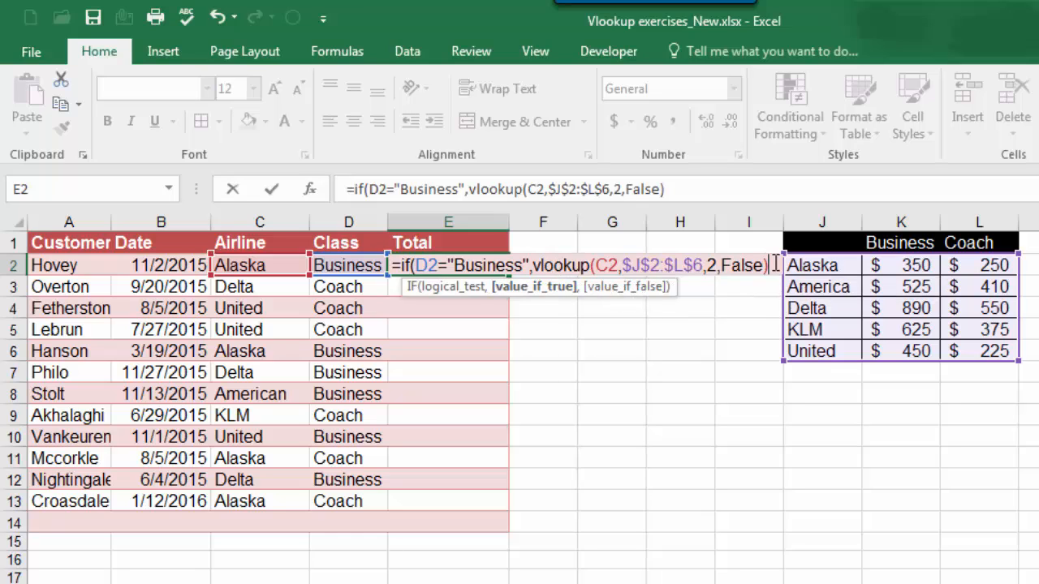
click(538, 288)
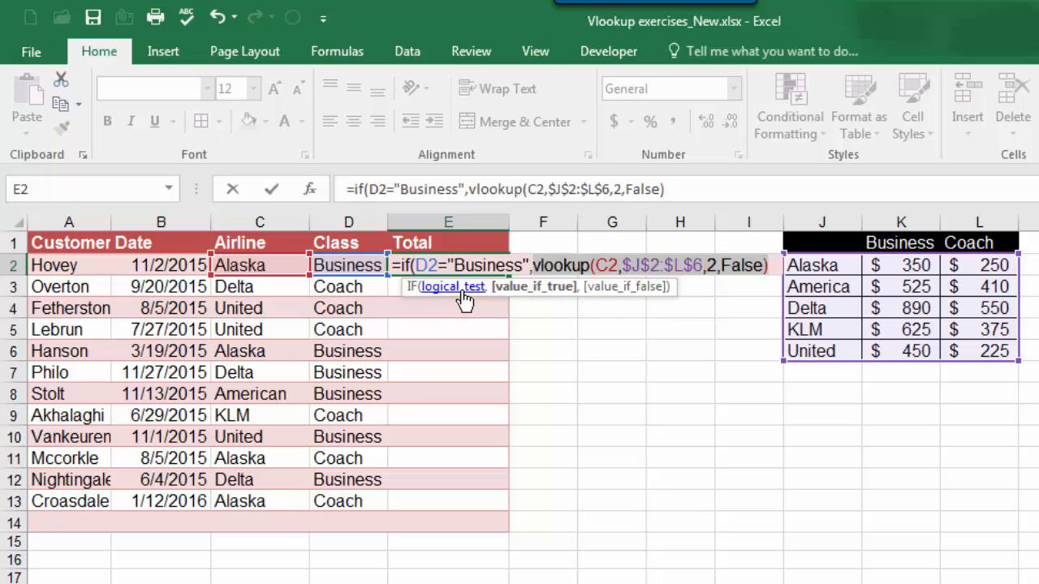
Step: Add a second VLOOKUP as the IF's false value, looking up C2 in the absolute range $J$2:$L$6
click(769, 268)
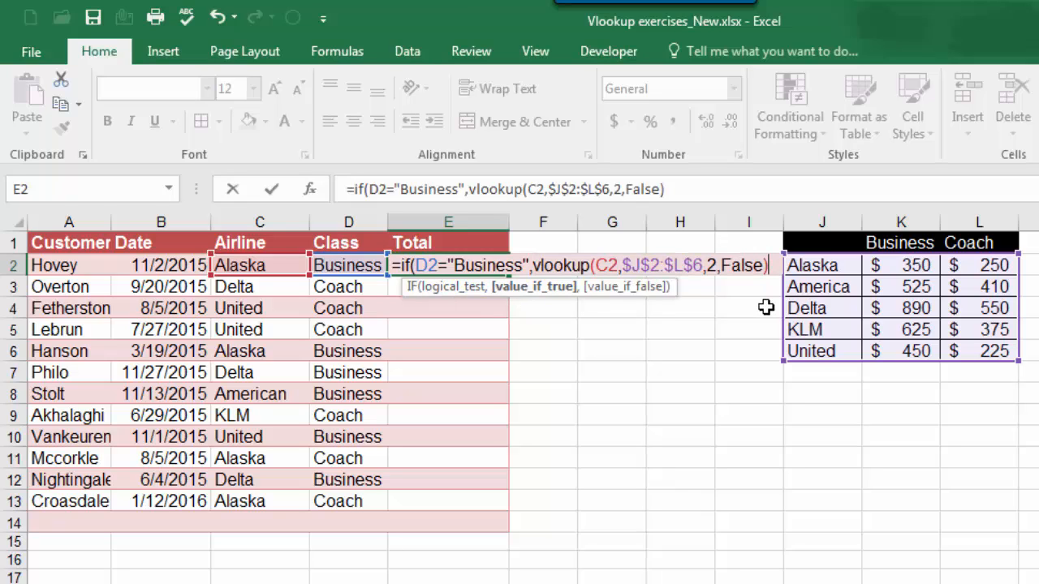
text(,)
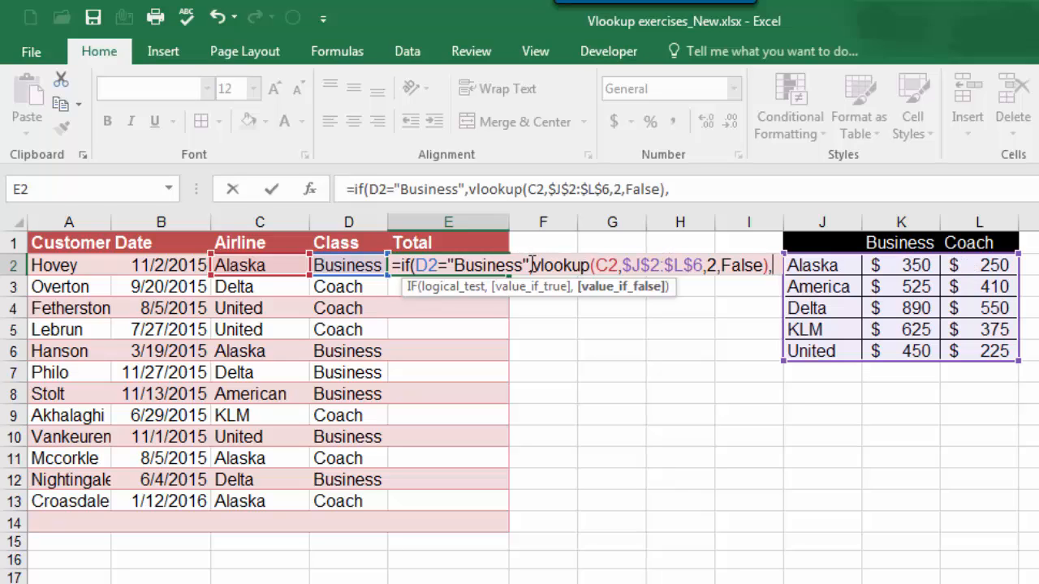
text(vlooku)
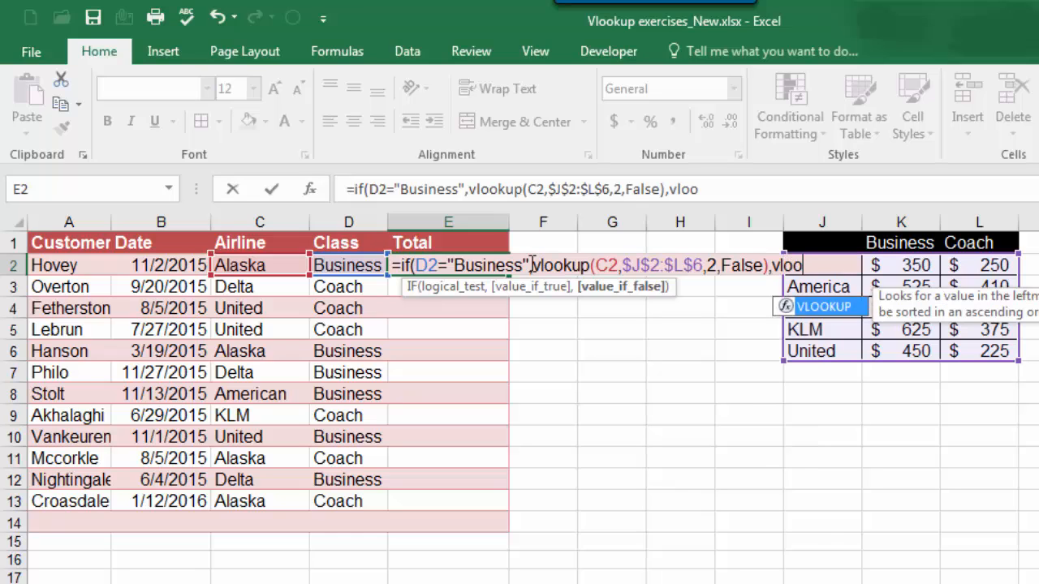
text(p()
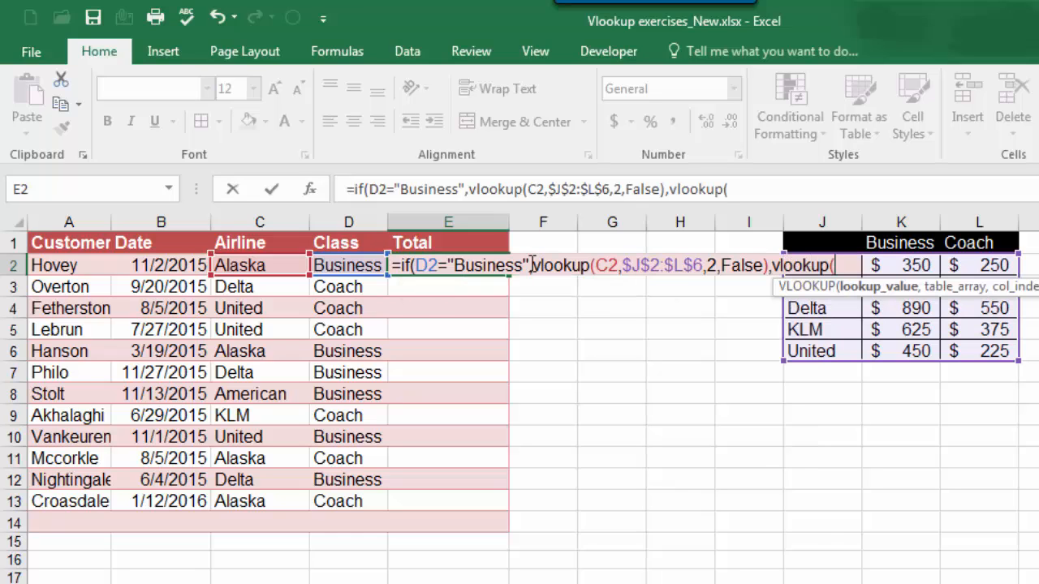
click(277, 267)
text(,)
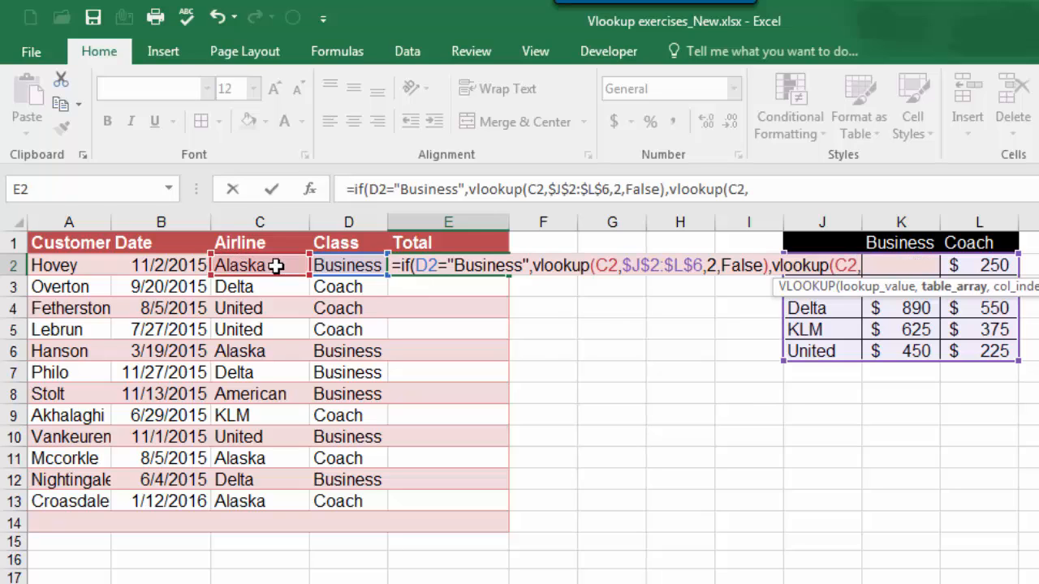
drag(1003, 353, 805, 260)
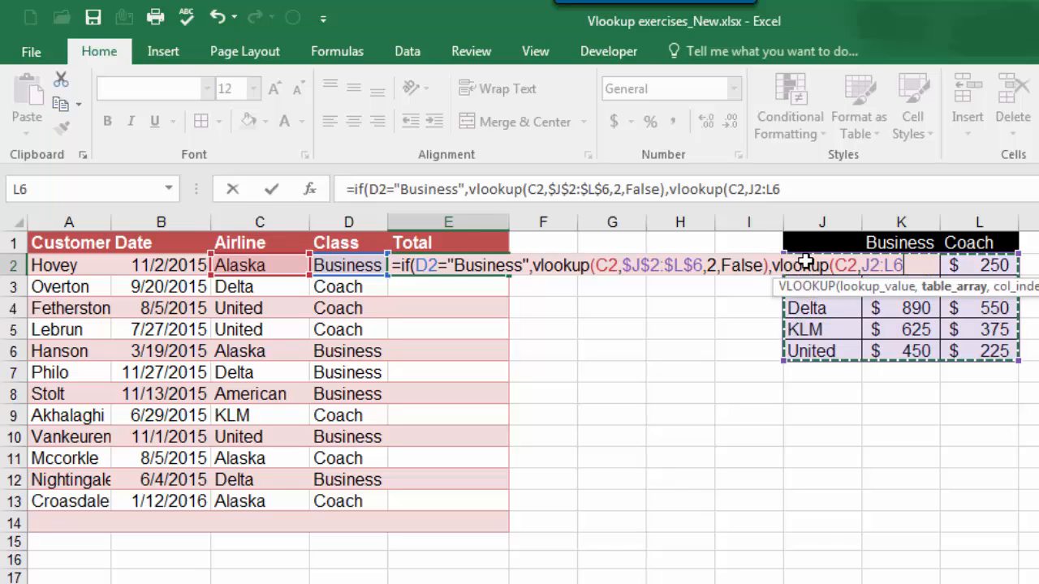
key(F4)
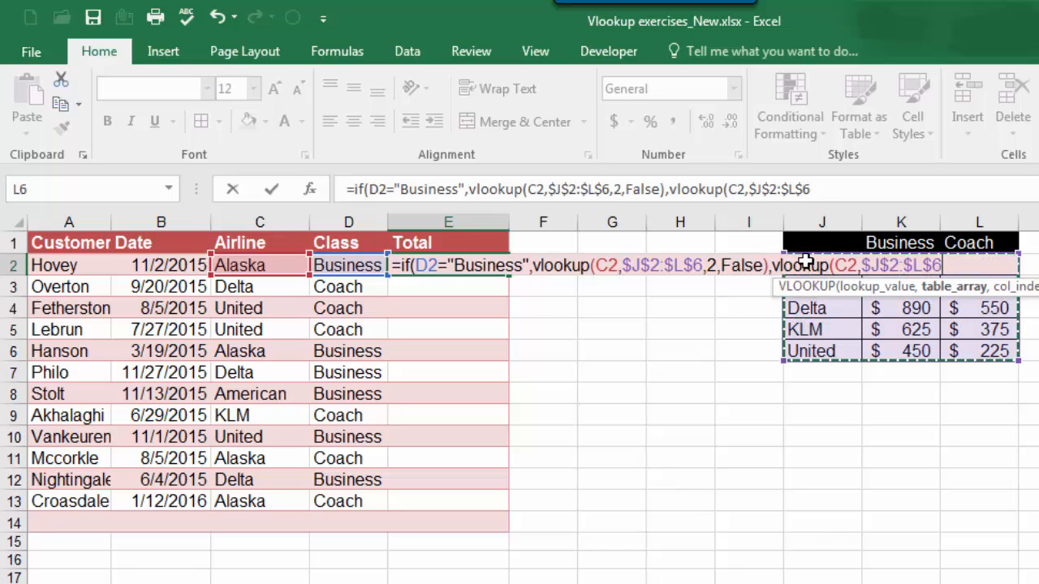
text(,)
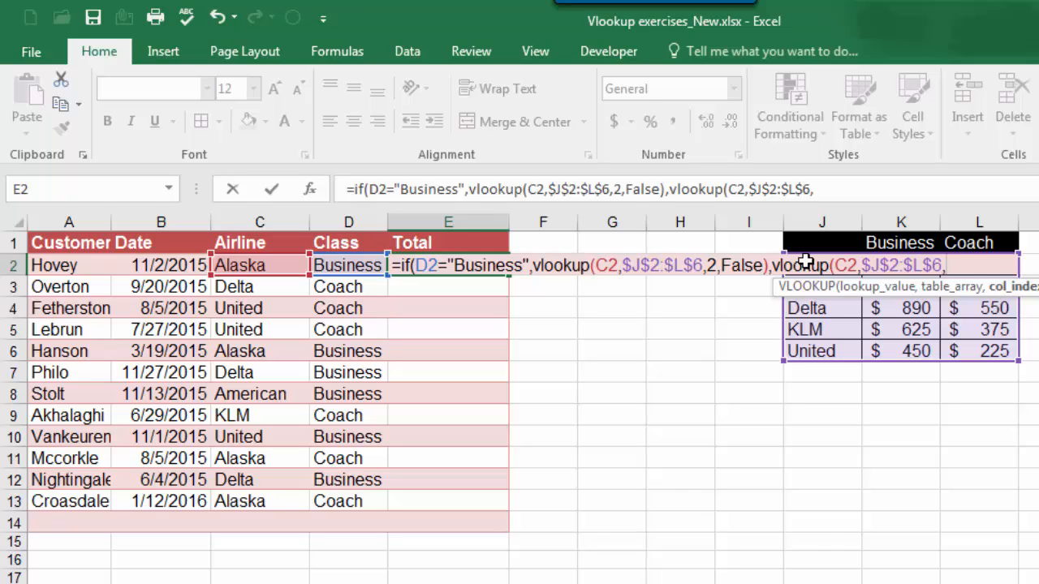
text(3)
text(,Fals)
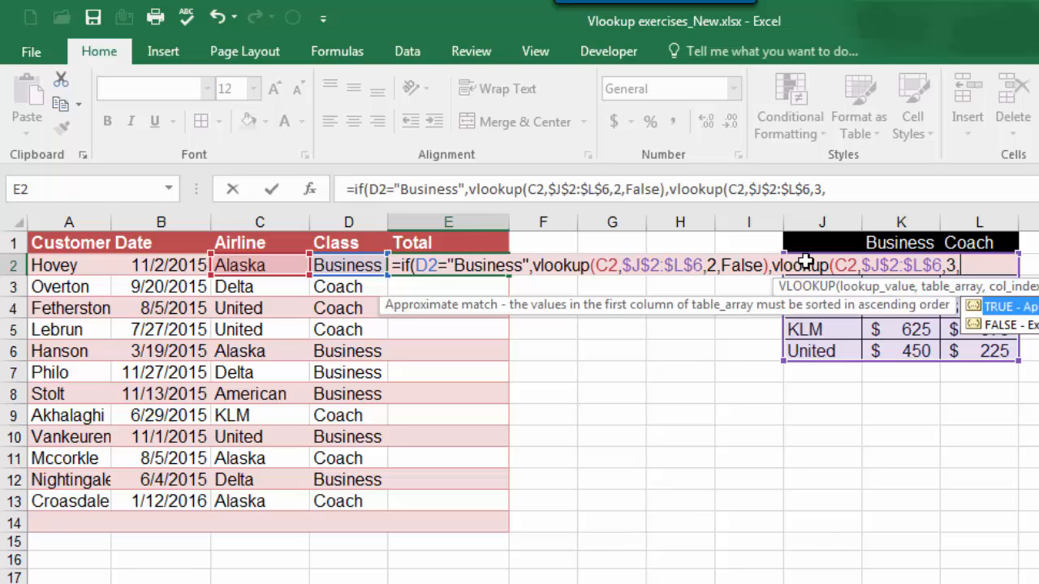
text(e)
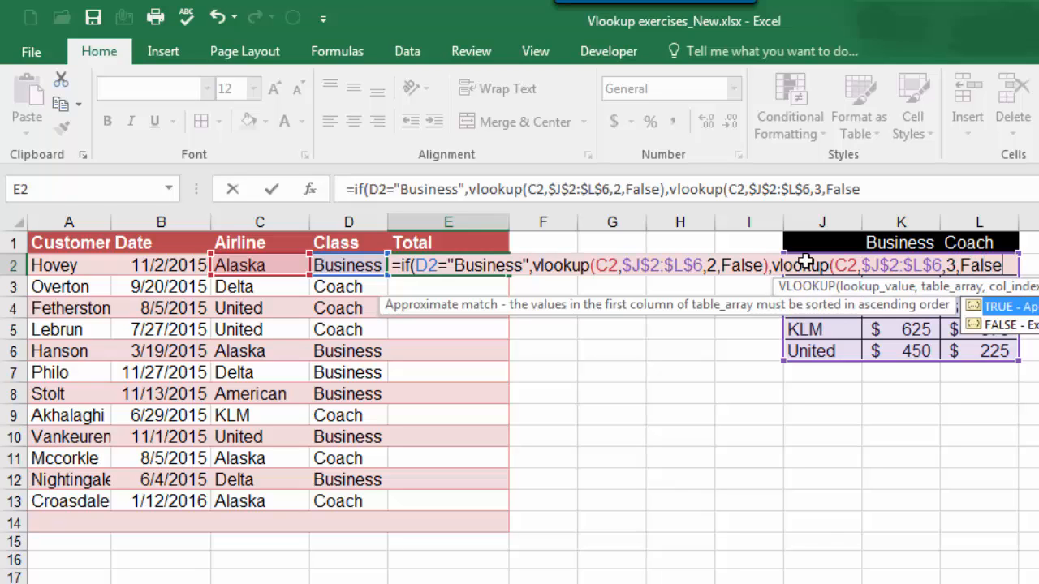
text())
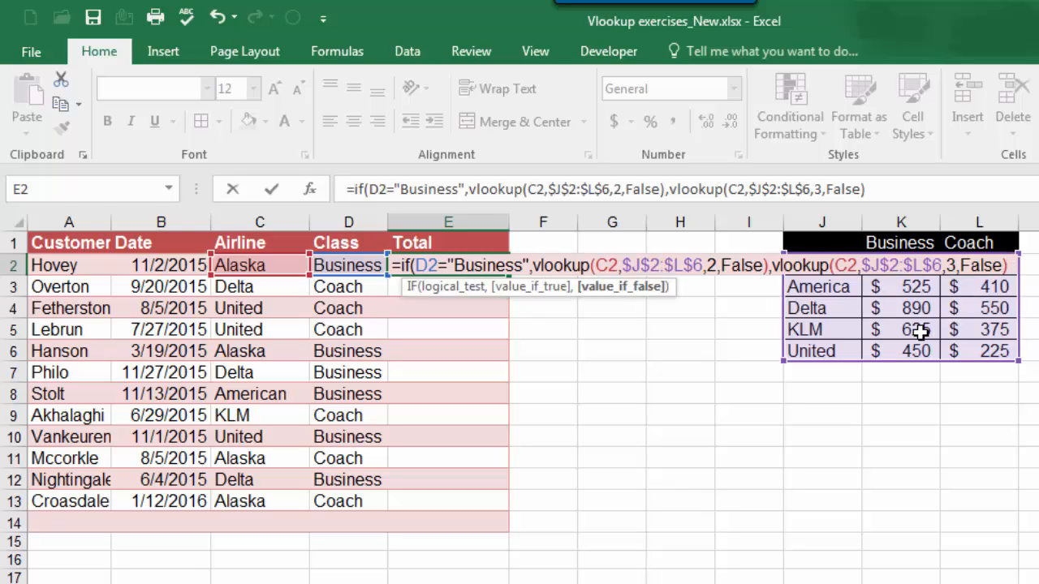
text())
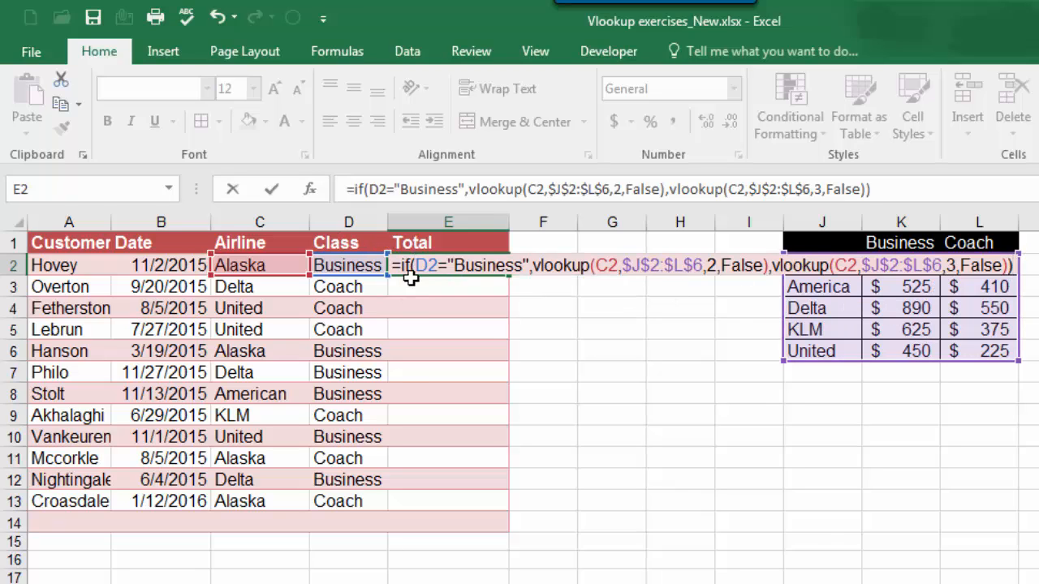
Step: Finish the second VLOOKUP with column index 3 and exact match False, and fill the completed E2 formula down to E11
key(Return)
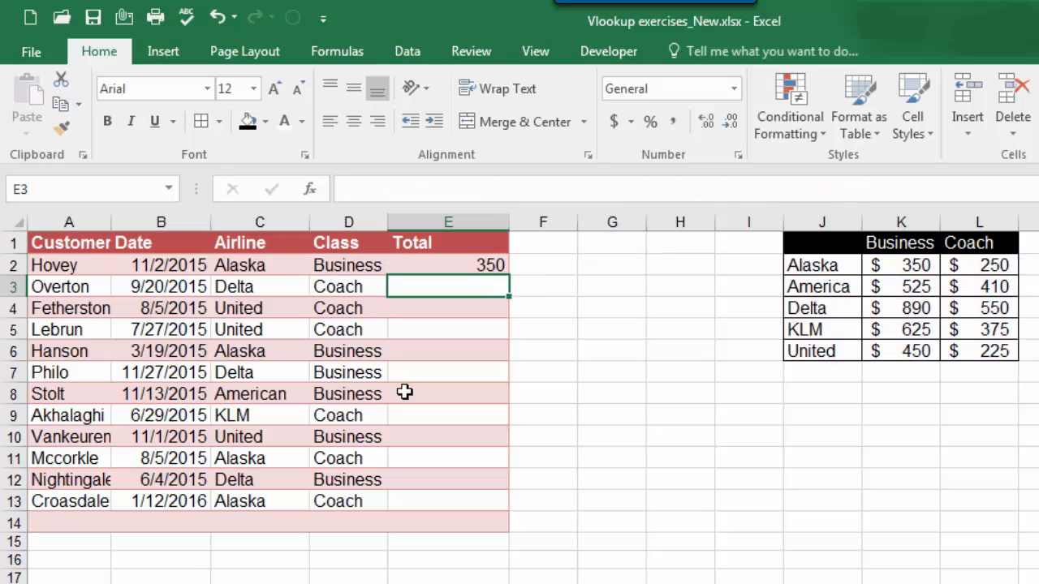
click(489, 267)
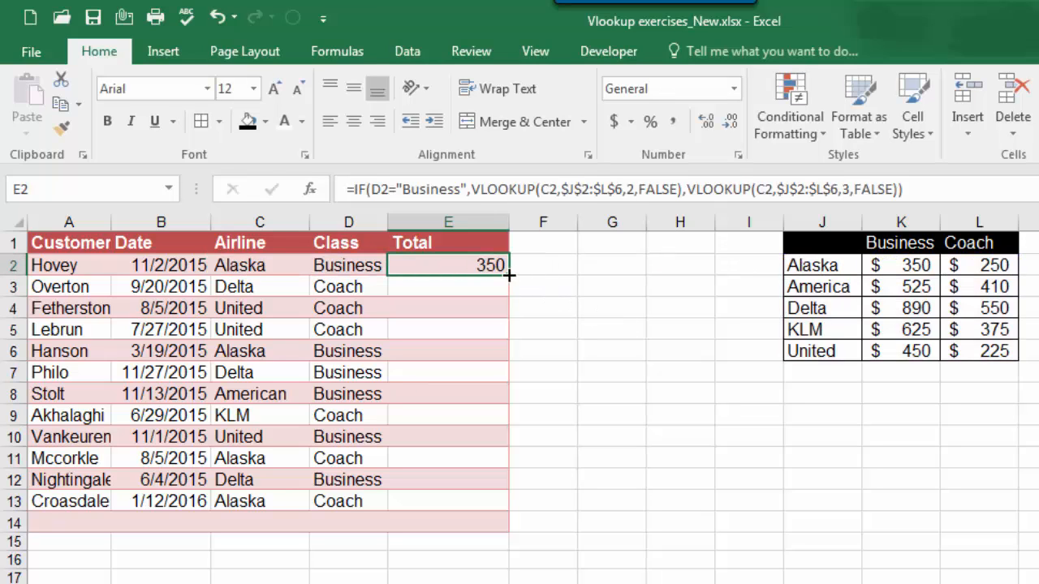
drag(506, 273, 480, 461)
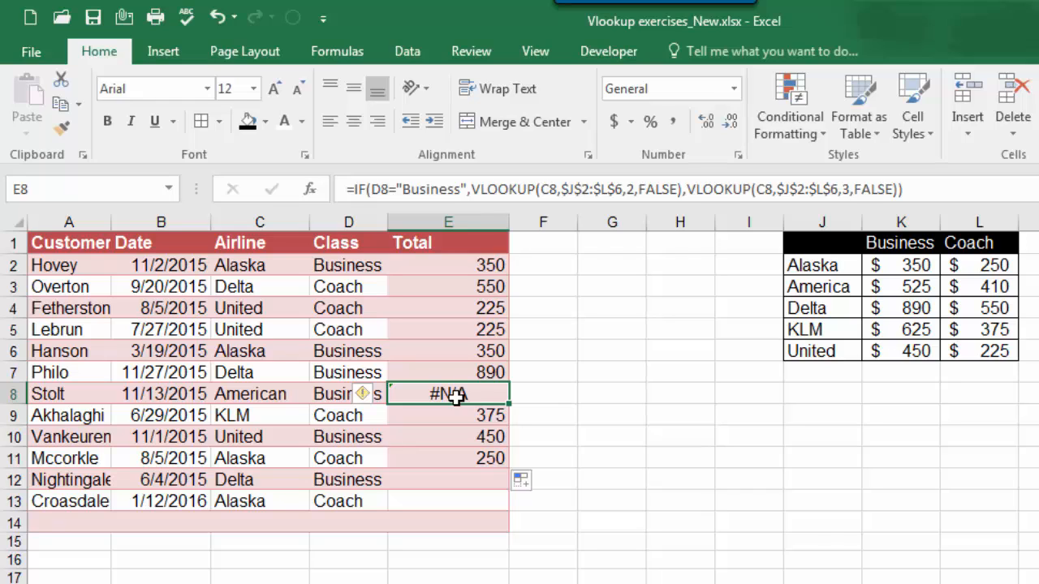
Step: Correct the airline name in J3 of the fare table to "American" and check the recalculated total in E8
click(254, 395)
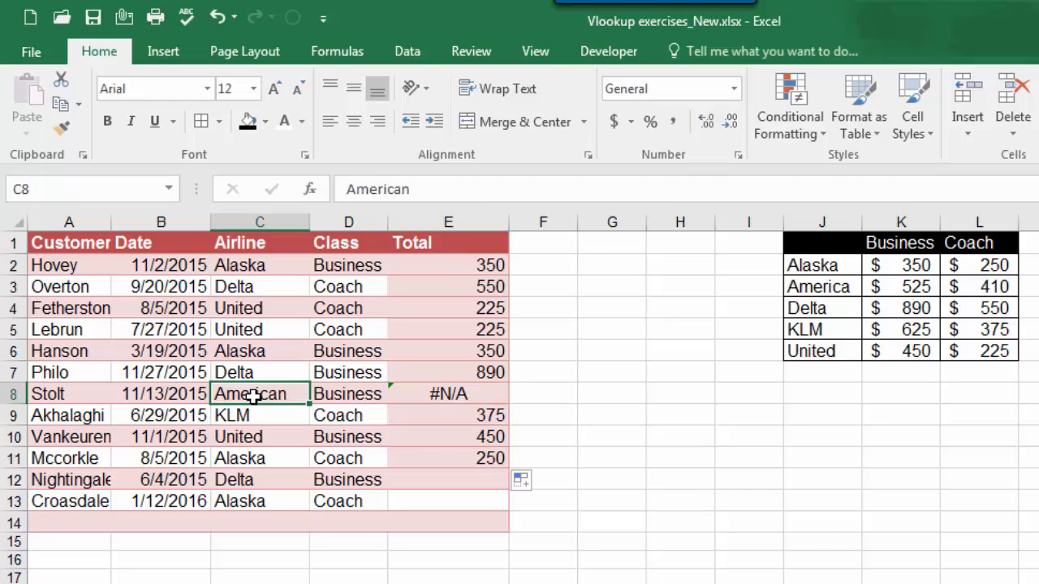
click(830, 289)
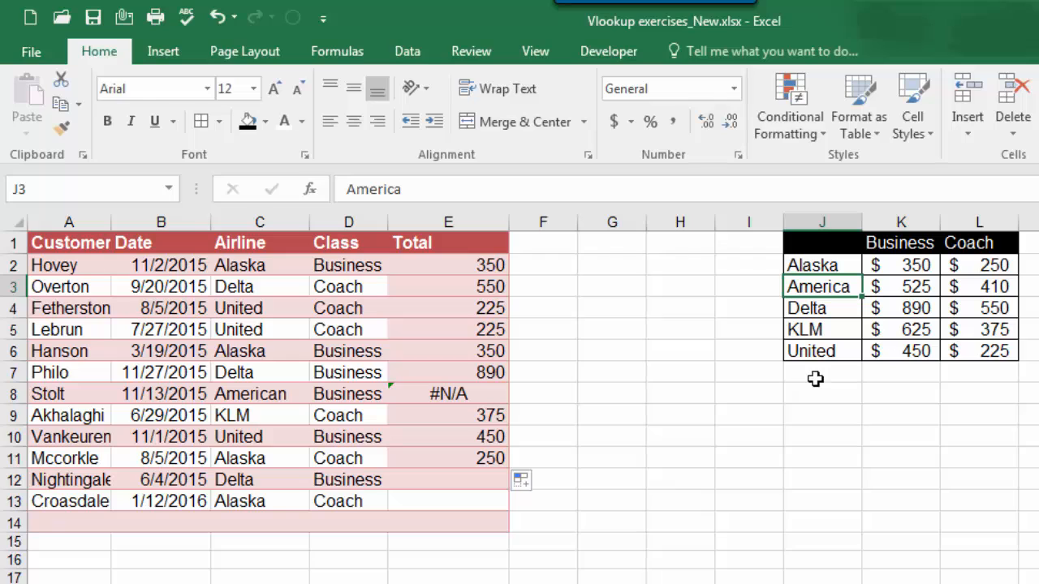
click(436, 194)
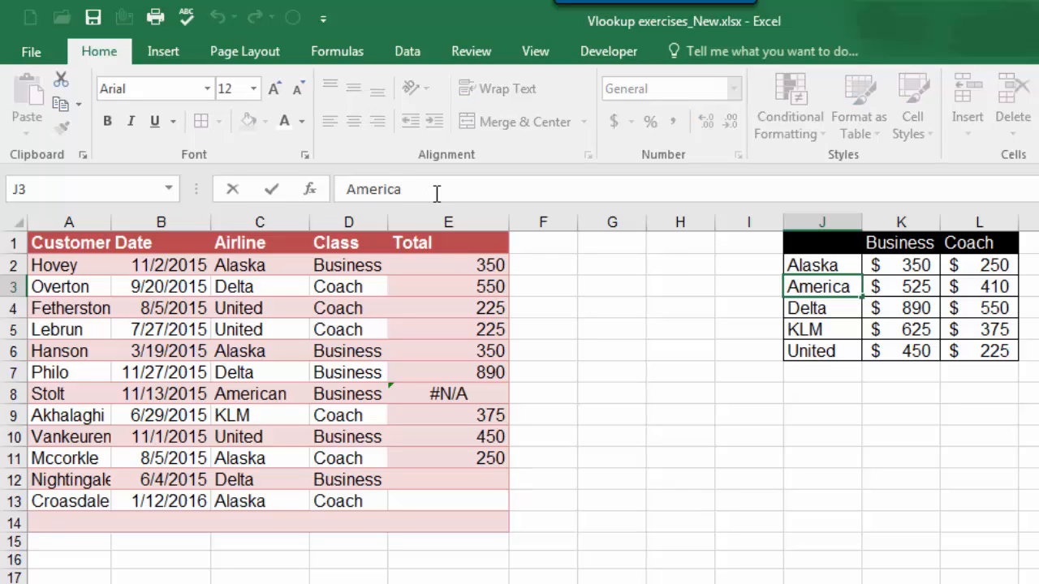
text(n)
key(Return)
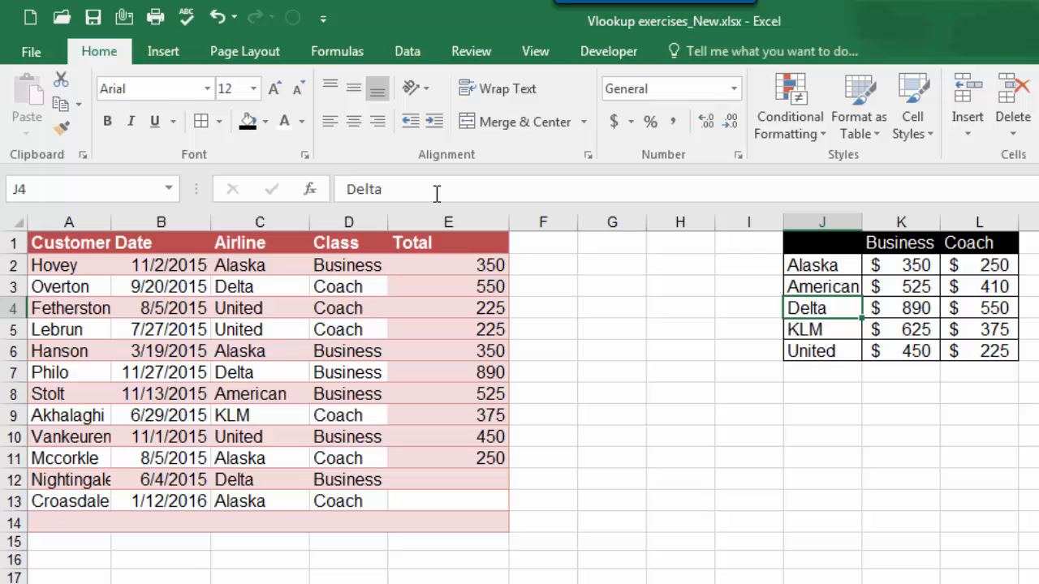
click(495, 394)
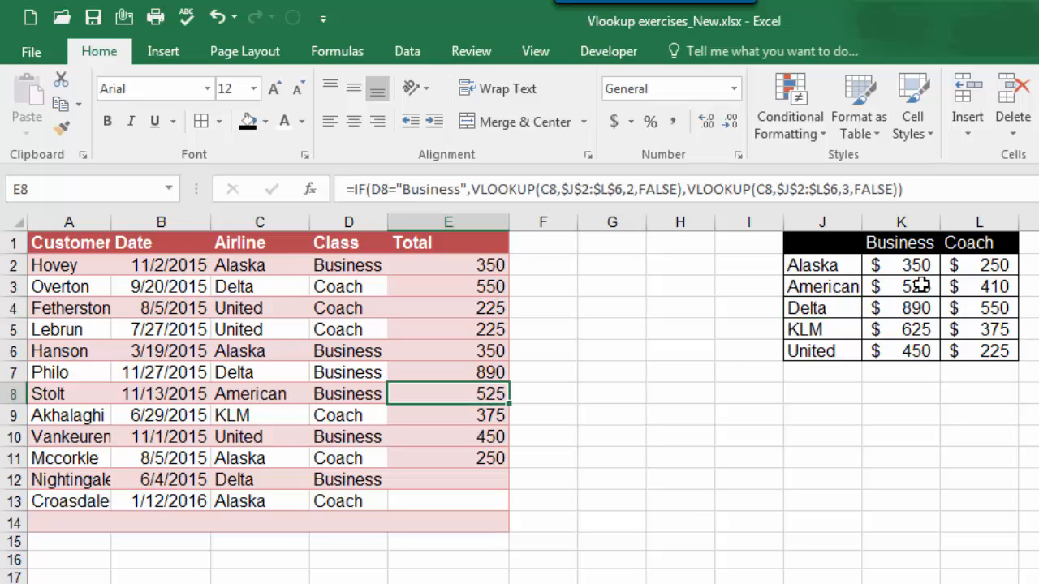
Step: Review the IF formula in E2 and clear the Total formulas from E2:E11
double_click(485, 267)
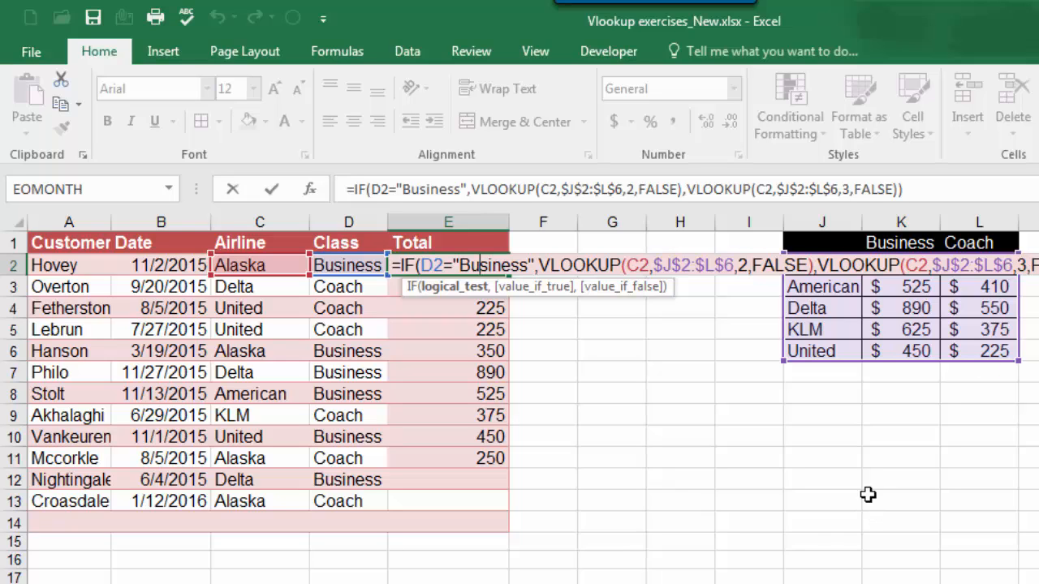
key(ctrl+Return)
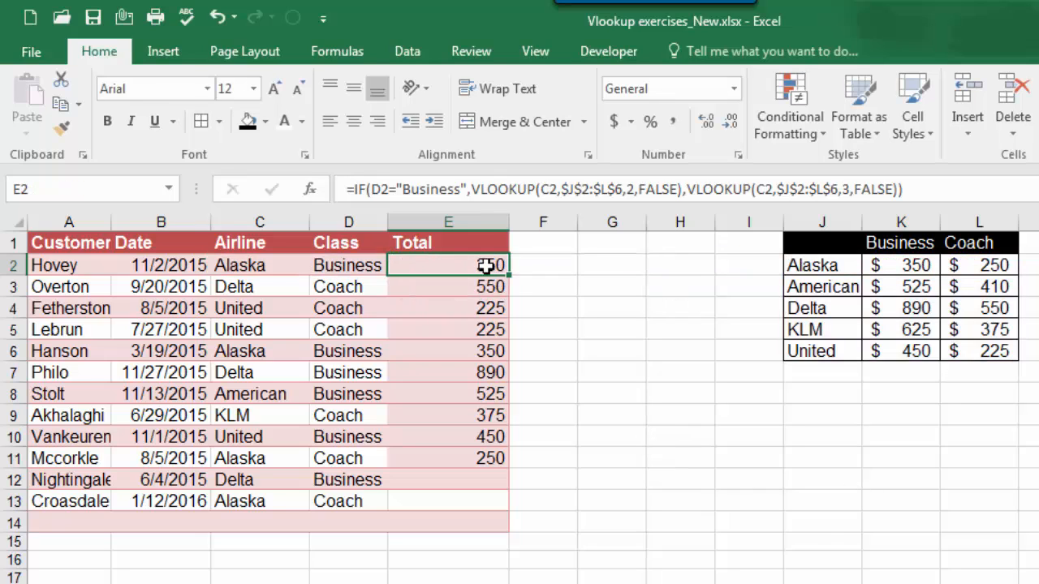
drag(494, 265, 500, 457)
key(Delete)
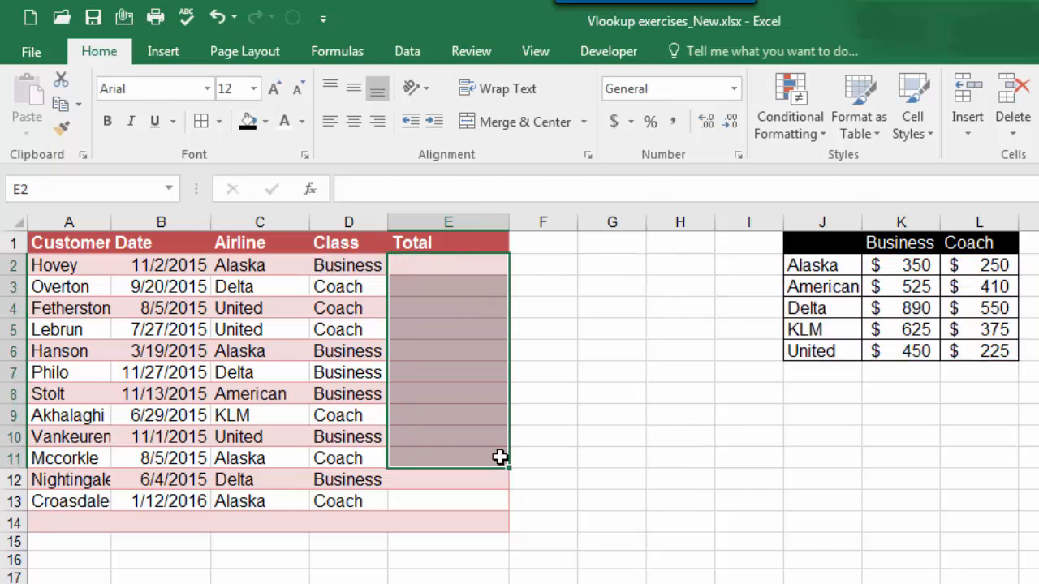
Step: Start a VLOOKUP formula in E2 that looks up C2 in the absolute range $J$2:$L$6
click(464, 268)
text(=)
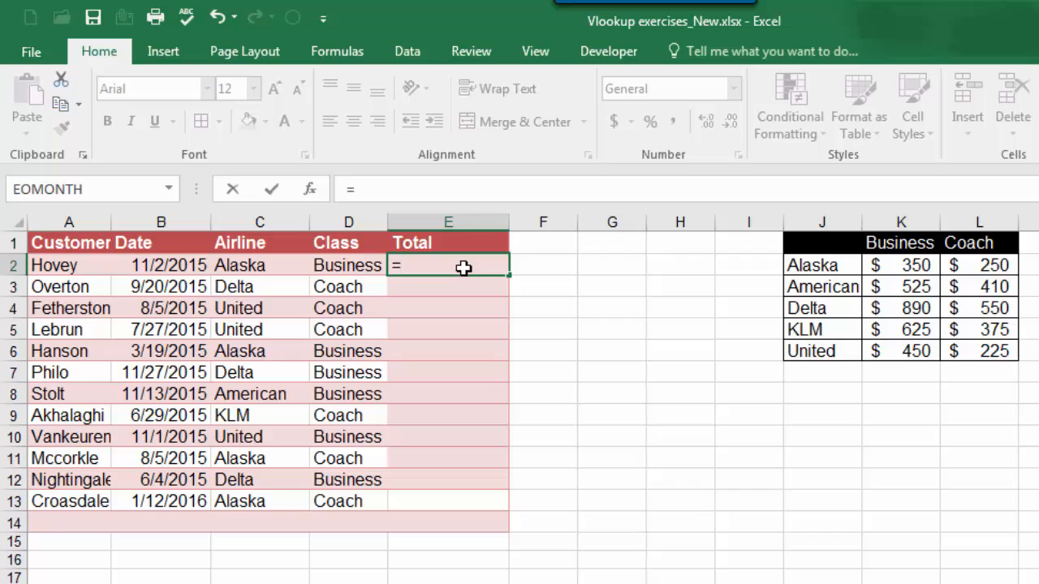
text(vlookup()
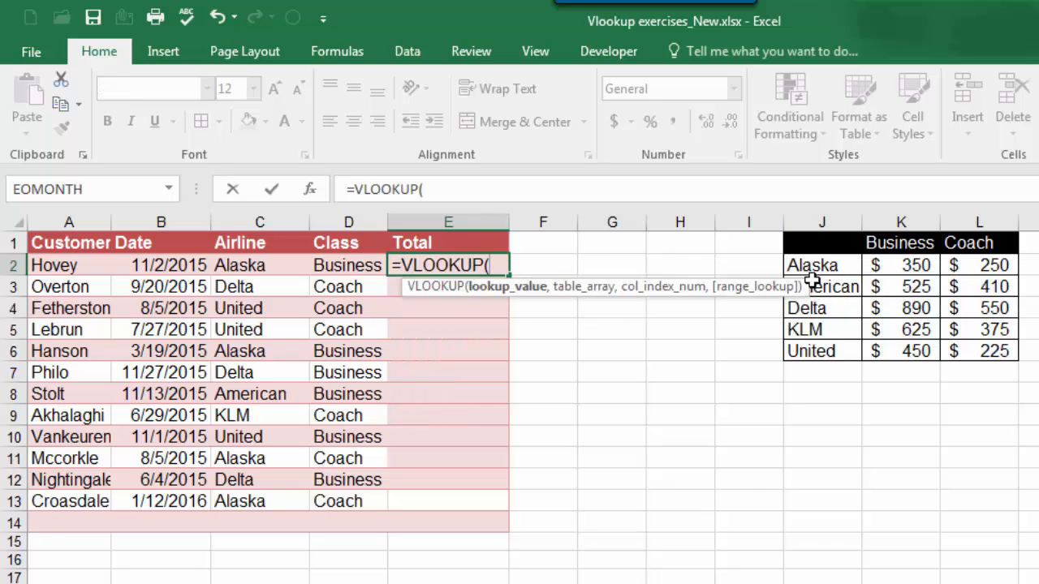
click(267, 269)
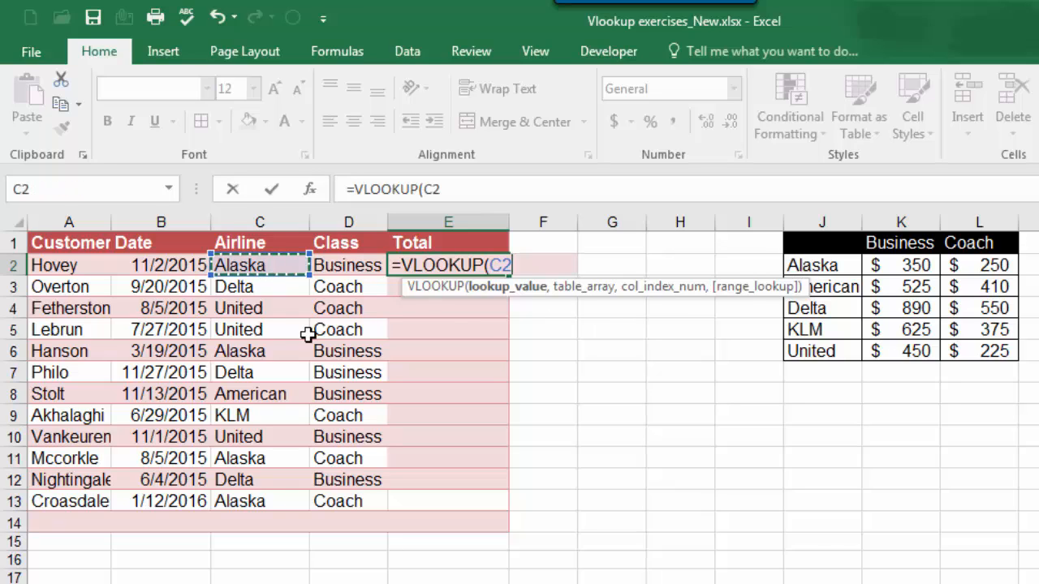
text(,)
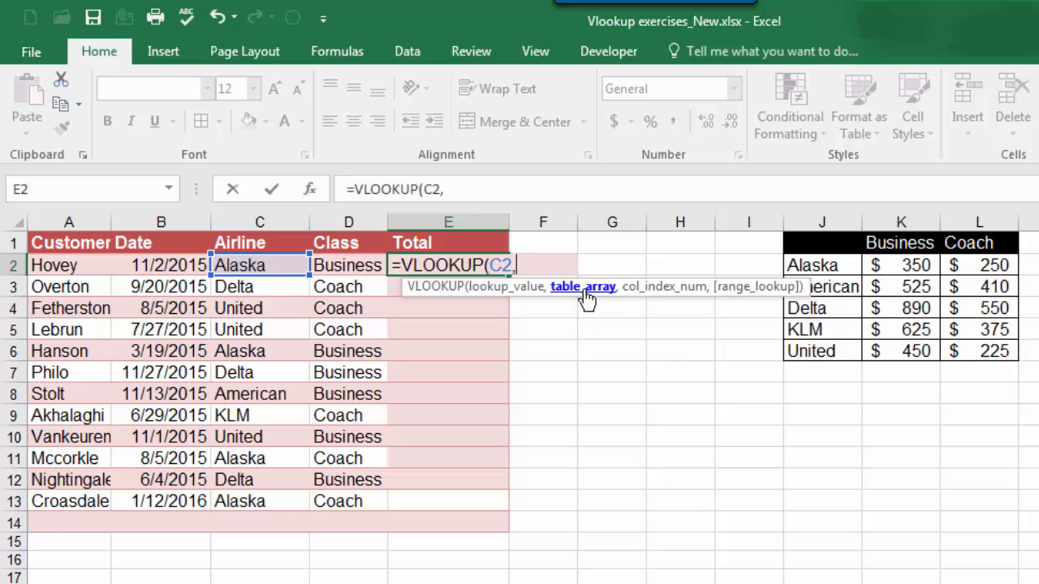
click(823, 264)
drag(823, 307, 967, 347)
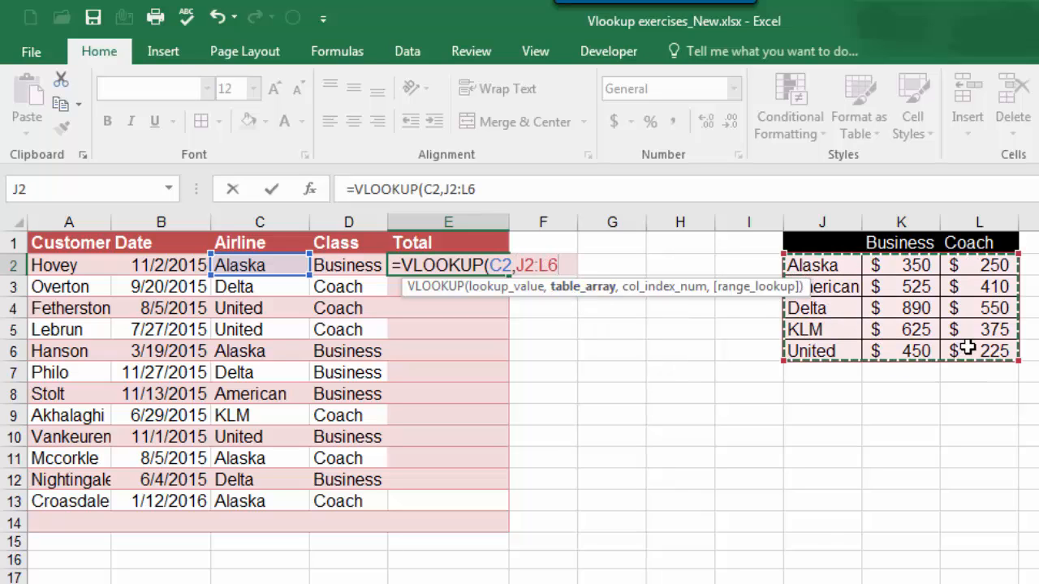
key(F4)
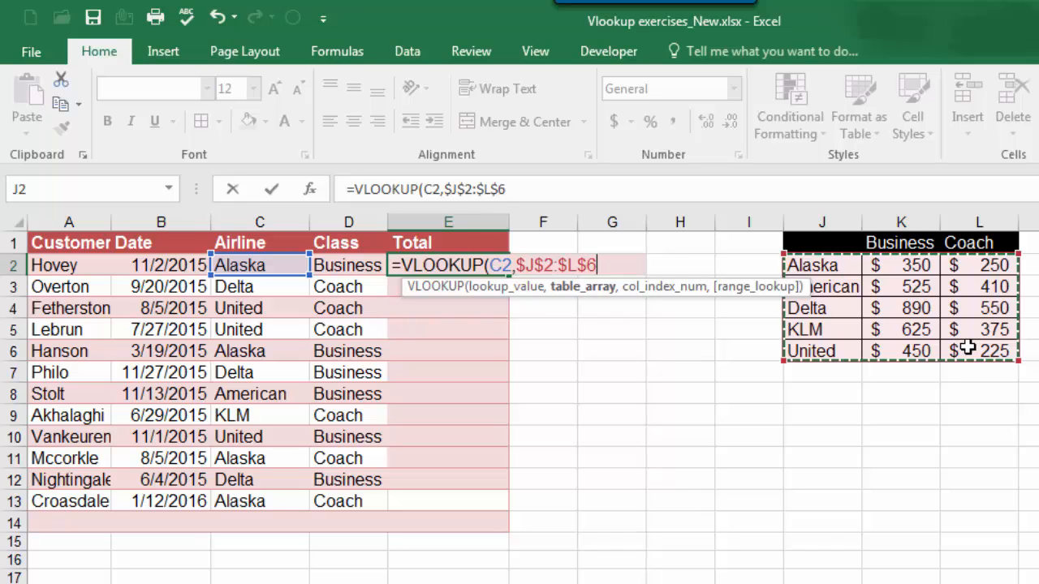
text(,)
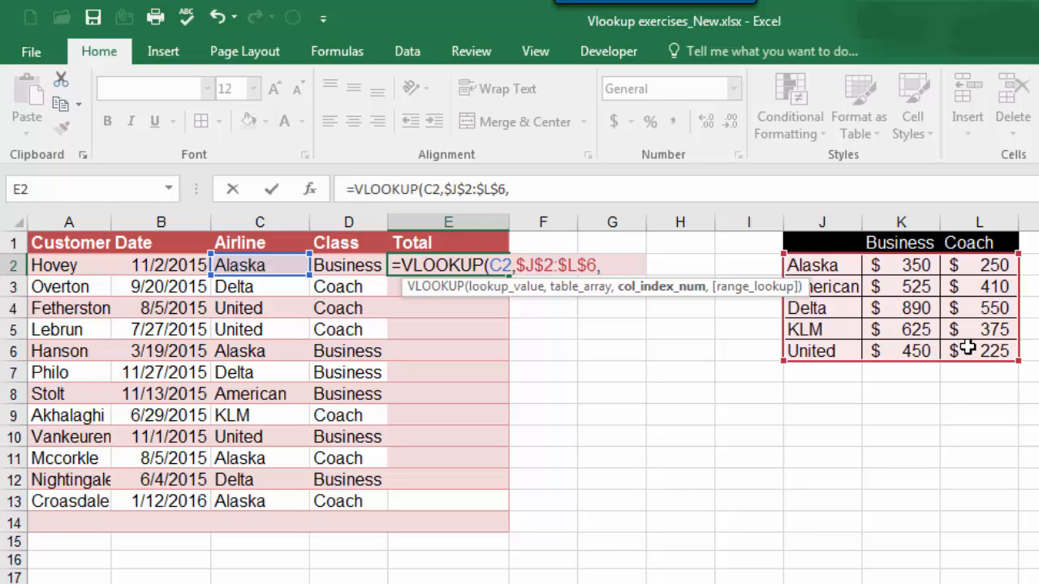
Step: Begin a nested IF as the VLOOKUP's column index argument, testing whether D2 equals "business"
text(if()
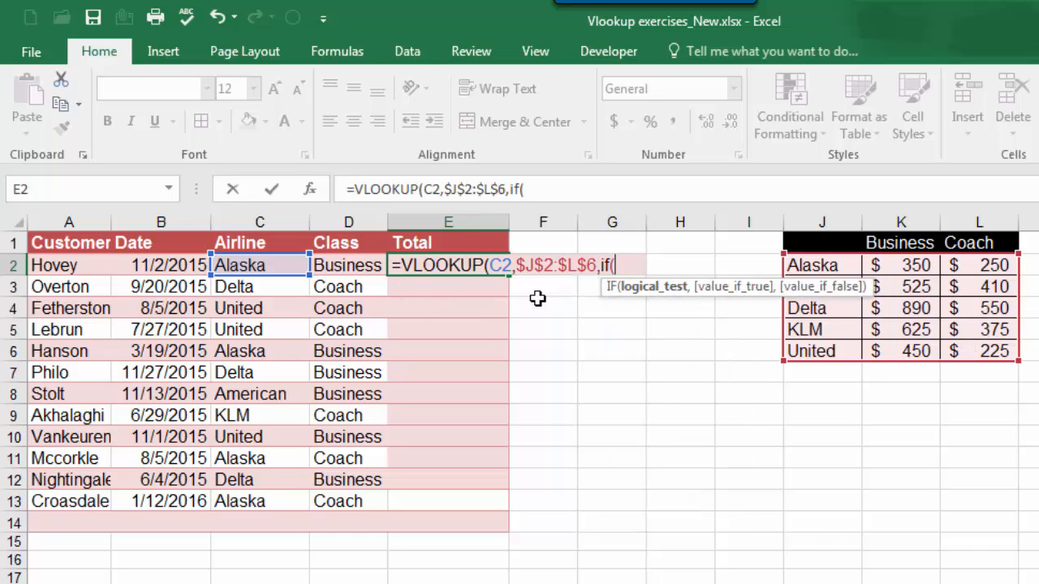
click(357, 266)
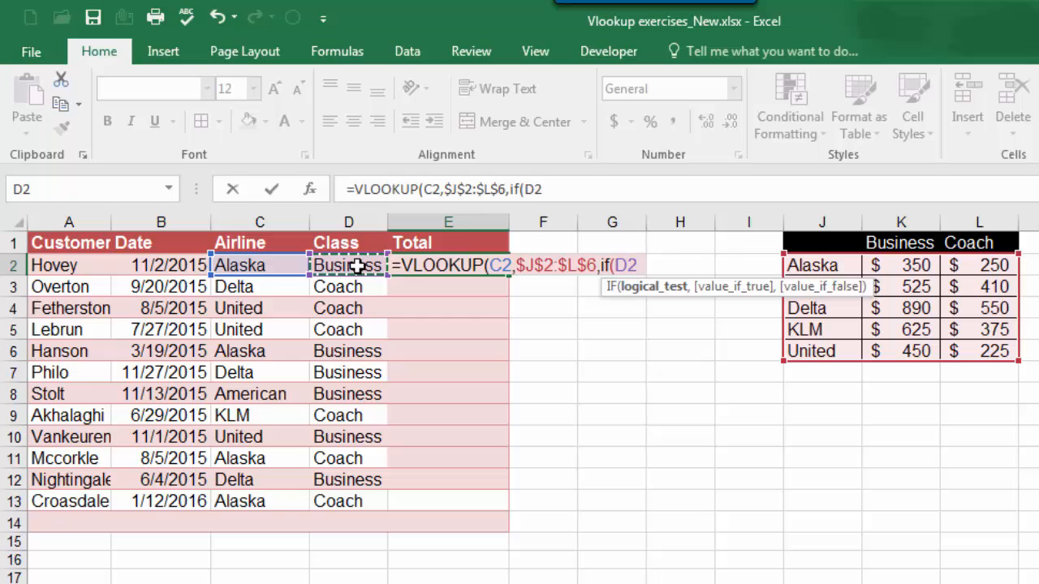
text(="busin)
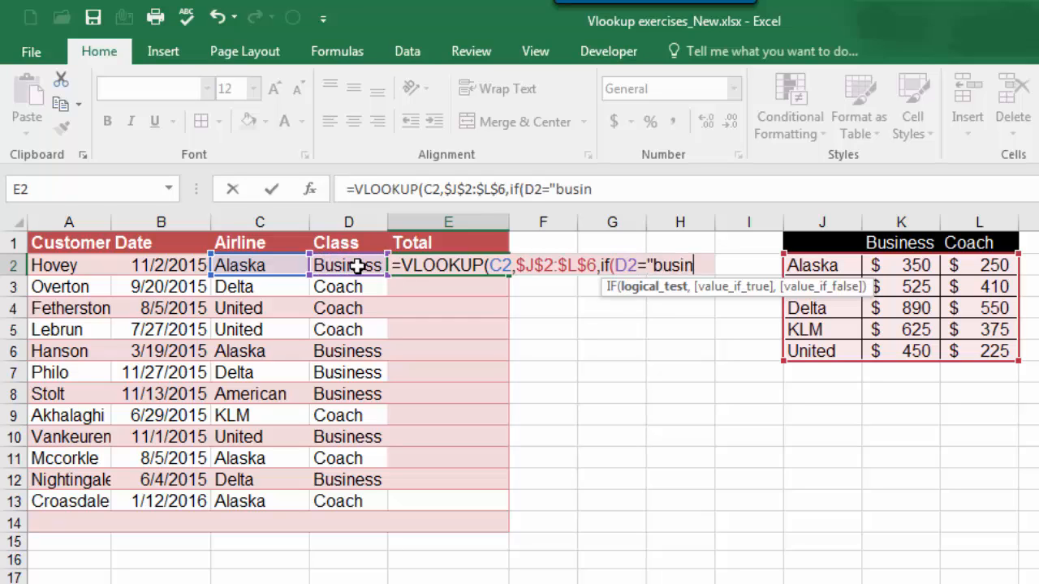
text(ess)
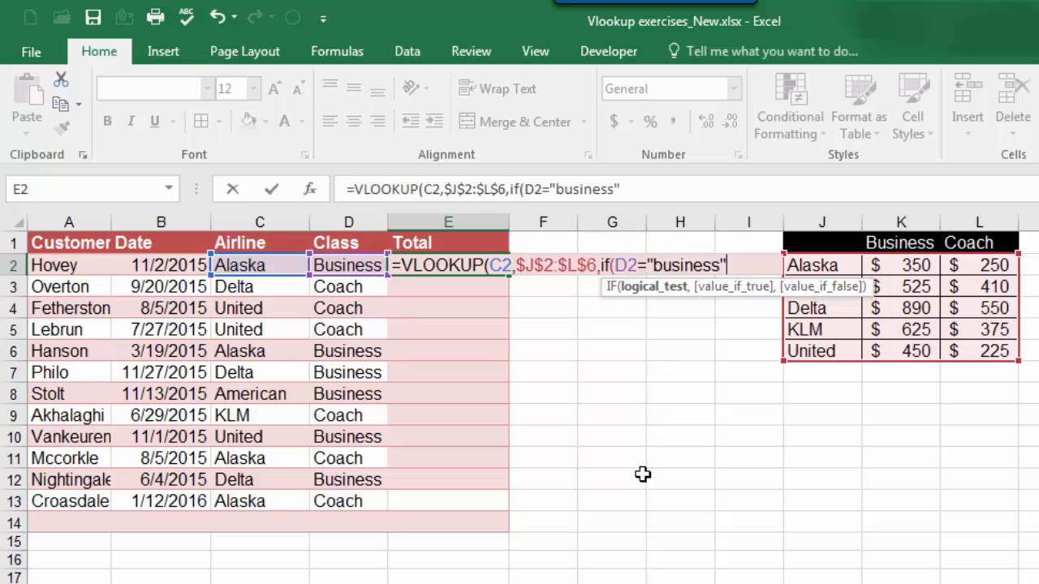
text(,)
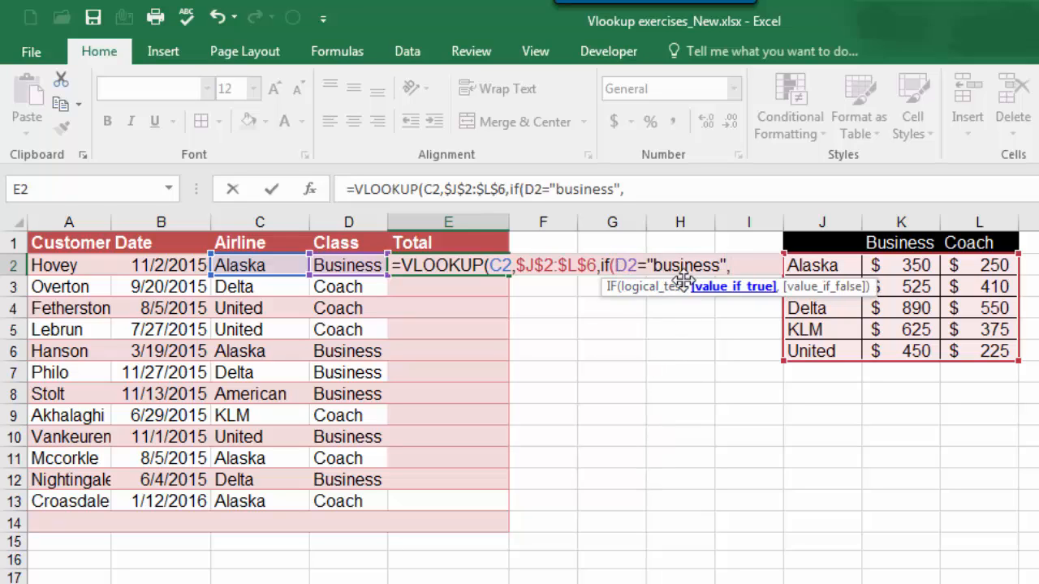
text(2)
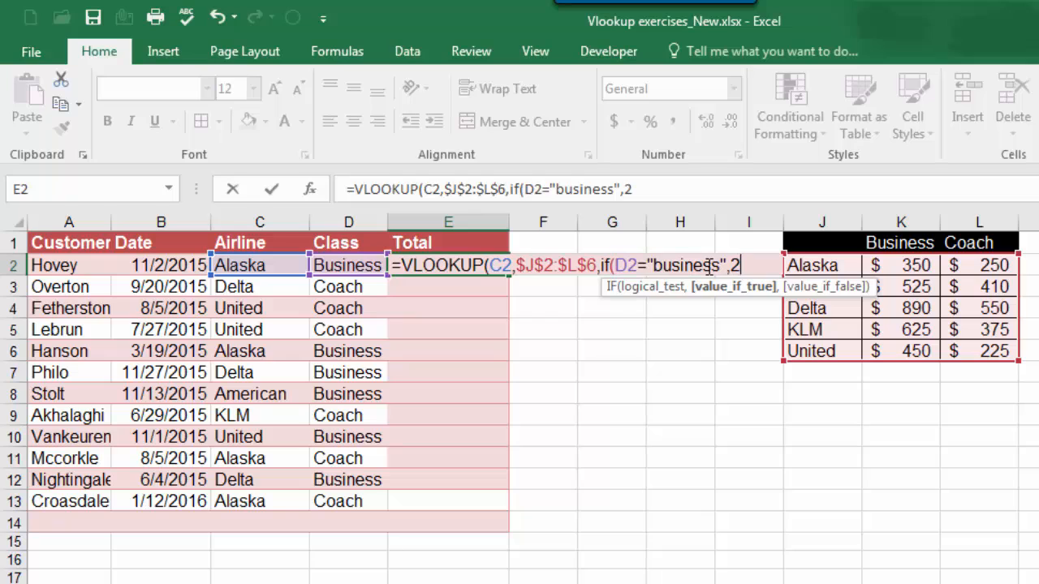
text(,3)
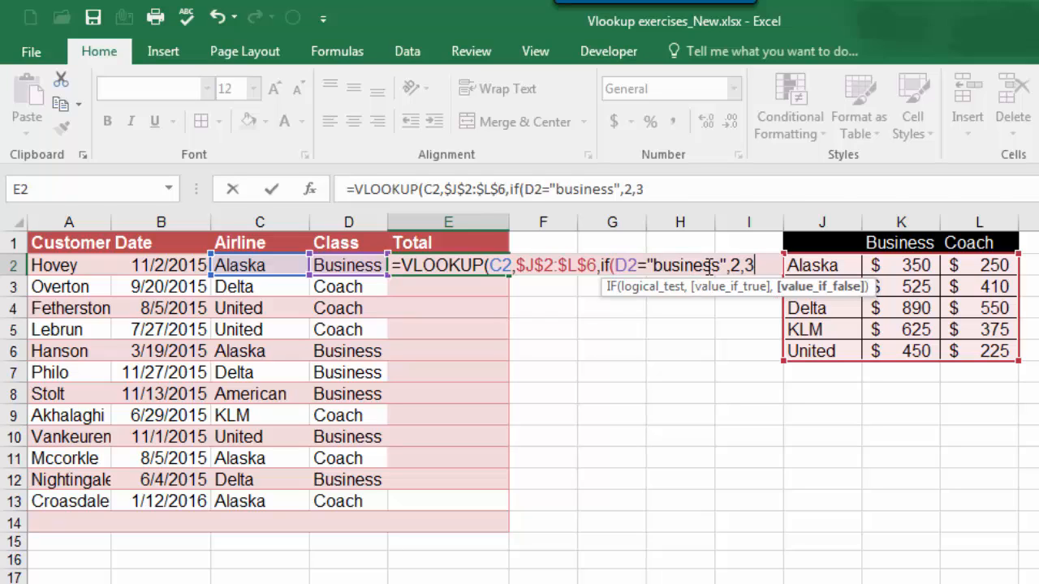
text())
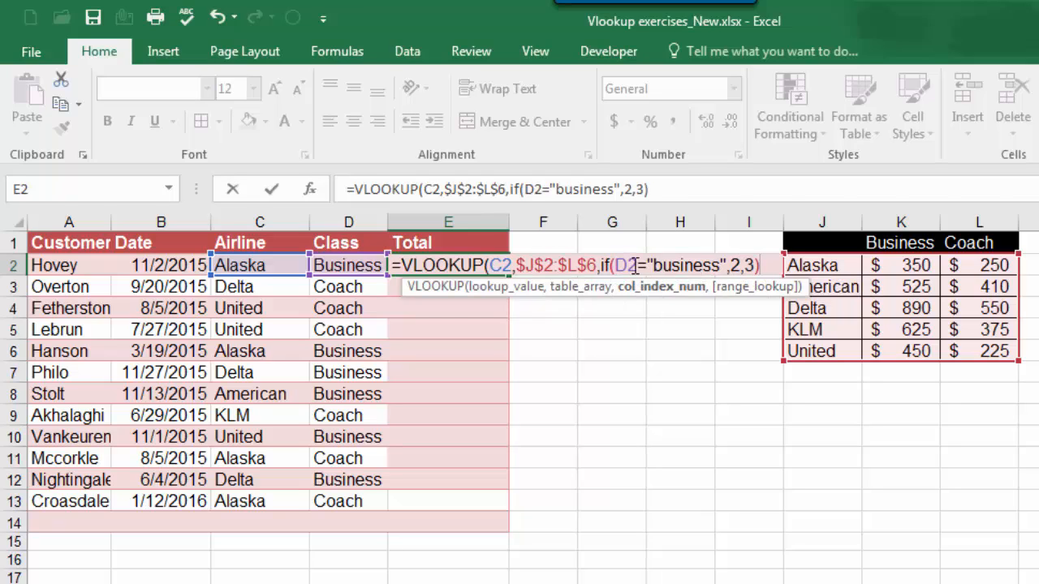
Step: Complete the nested IF in E2's VLOOKUP so it returns column 2 for business and 3 otherwise, and review the column index argument
click(570, 266)
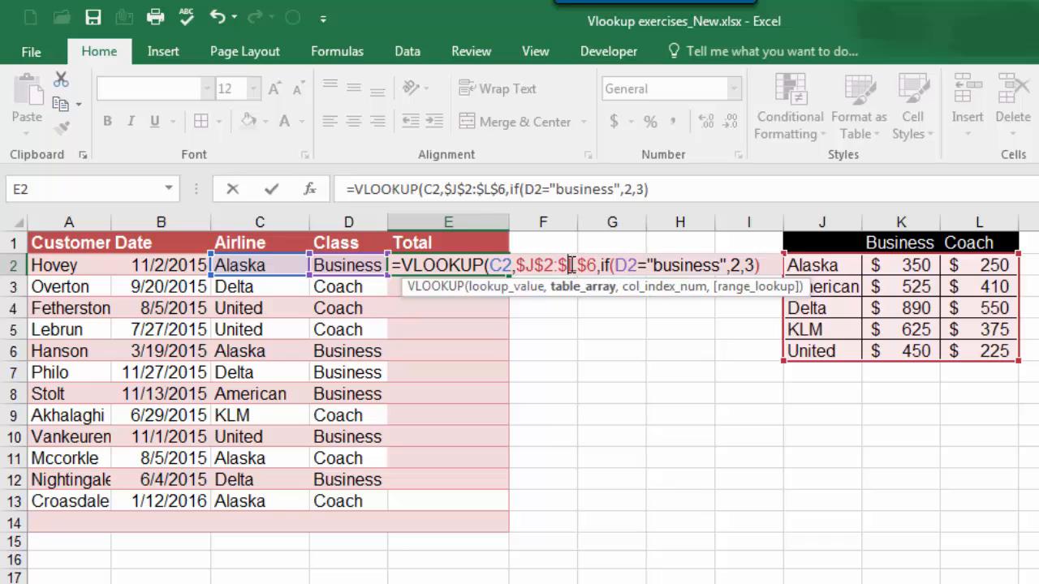
click(650, 290)
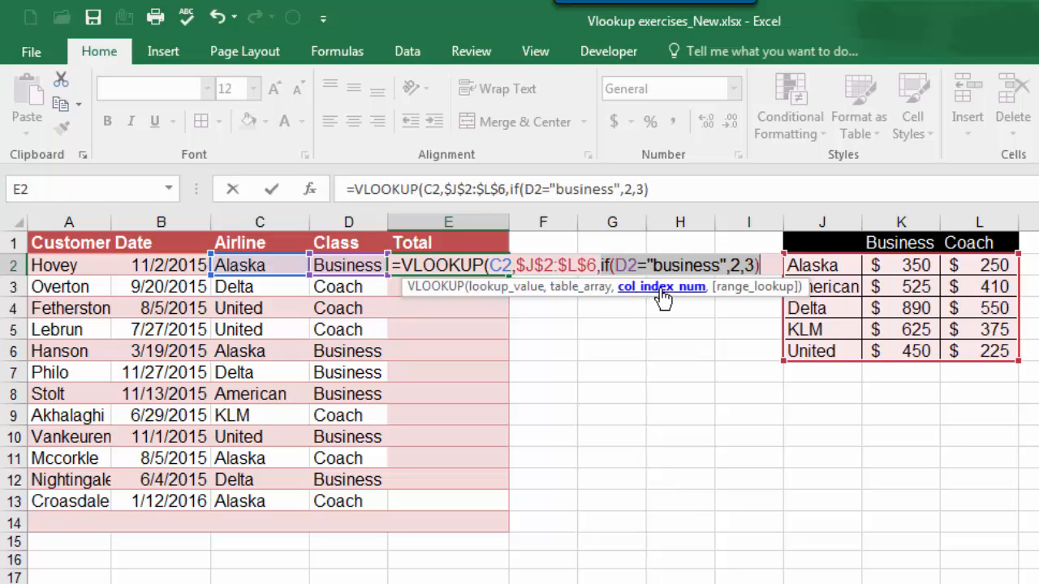
Step: Add False as the VLOOKUP's range lookup argument for an exact match and enter the finished formula in E2
click(765, 270)
text(,)
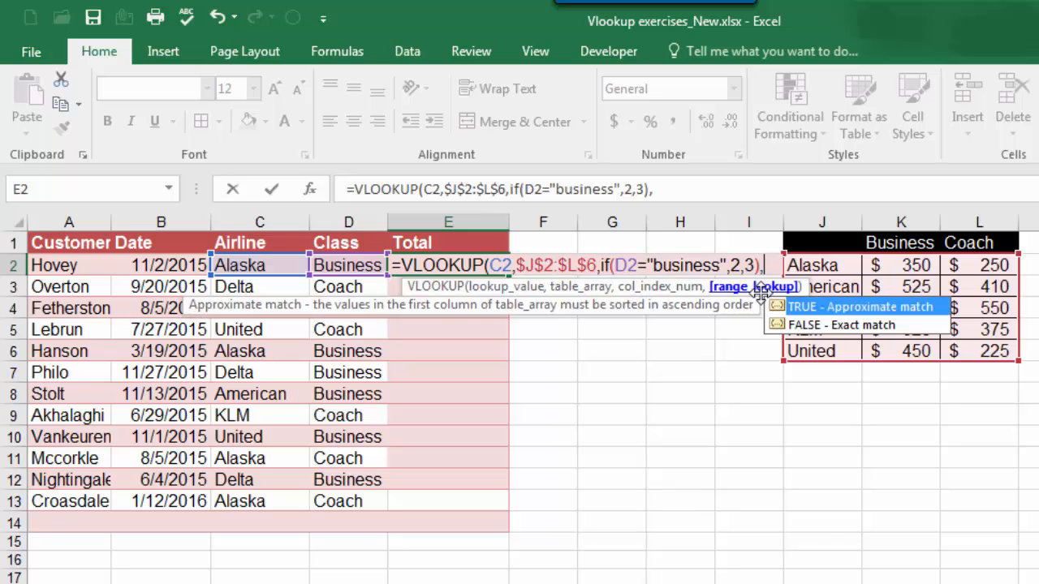
text(False))
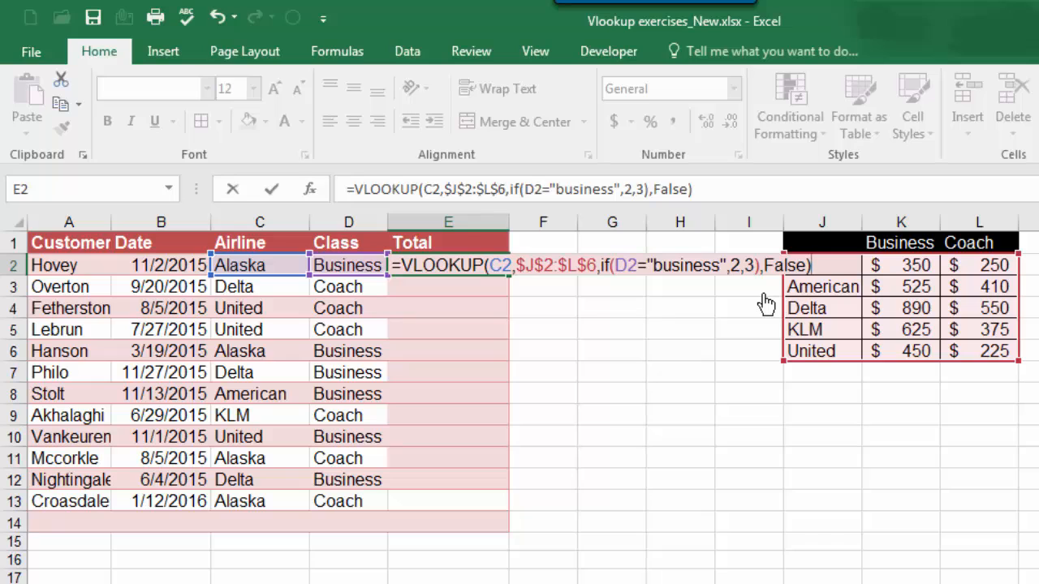
key(Return)
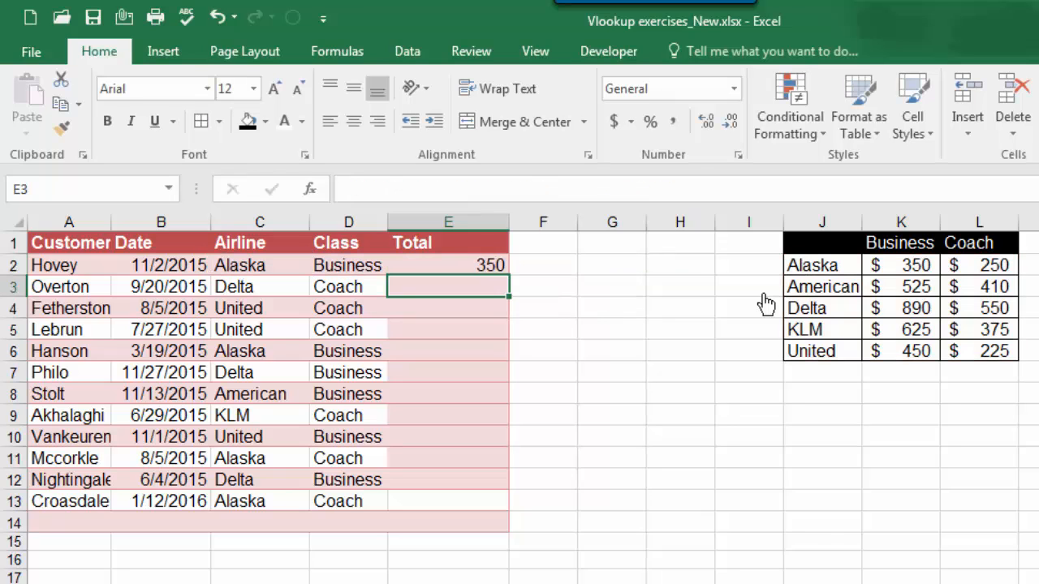
Step: Fill the E2 VLOOKUP formula down the Total column through E13
click(494, 265)
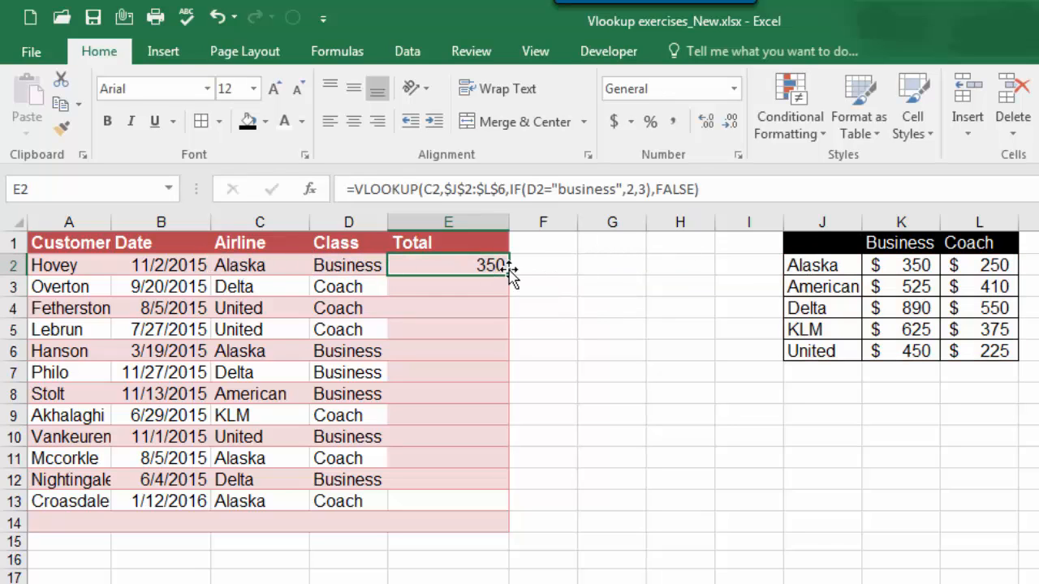
drag(509, 276, 482, 505)
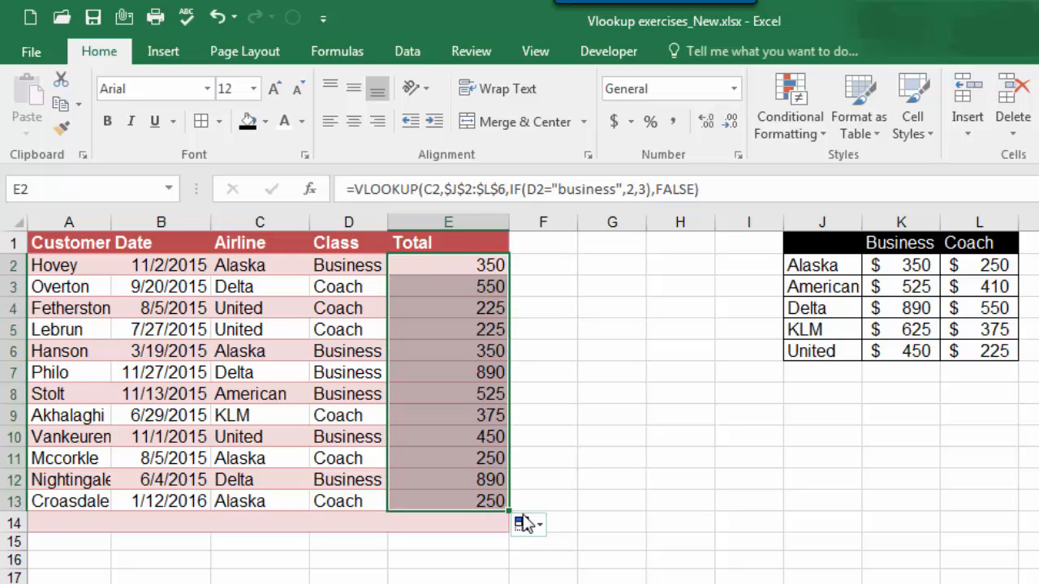
click(538, 526)
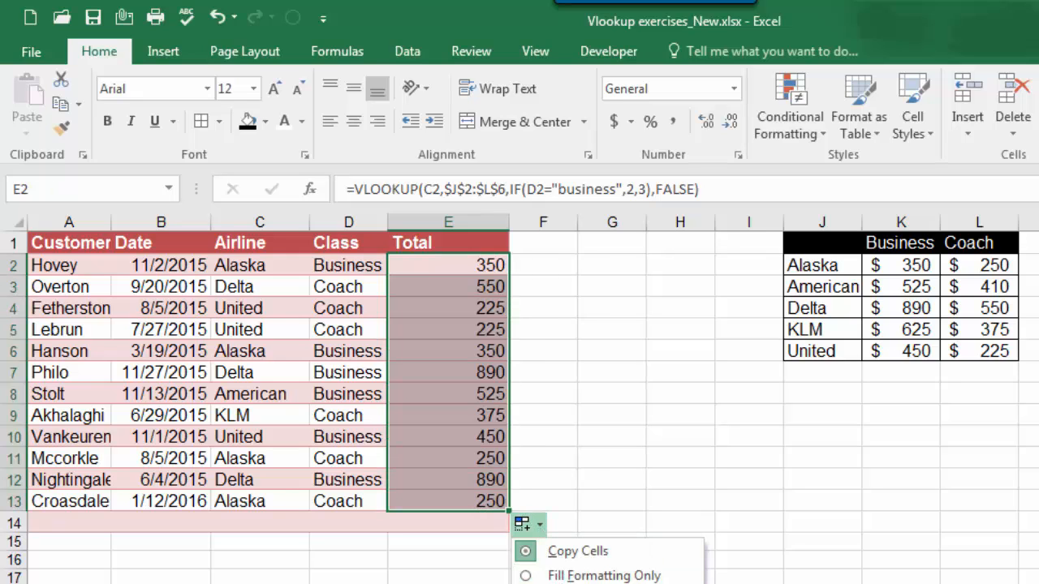
click(539, 521)
Step: Check the copied formulas in E3, E5 and E7, and inspect the references of the formula in E2
click(488, 288)
click(486, 329)
click(487, 371)
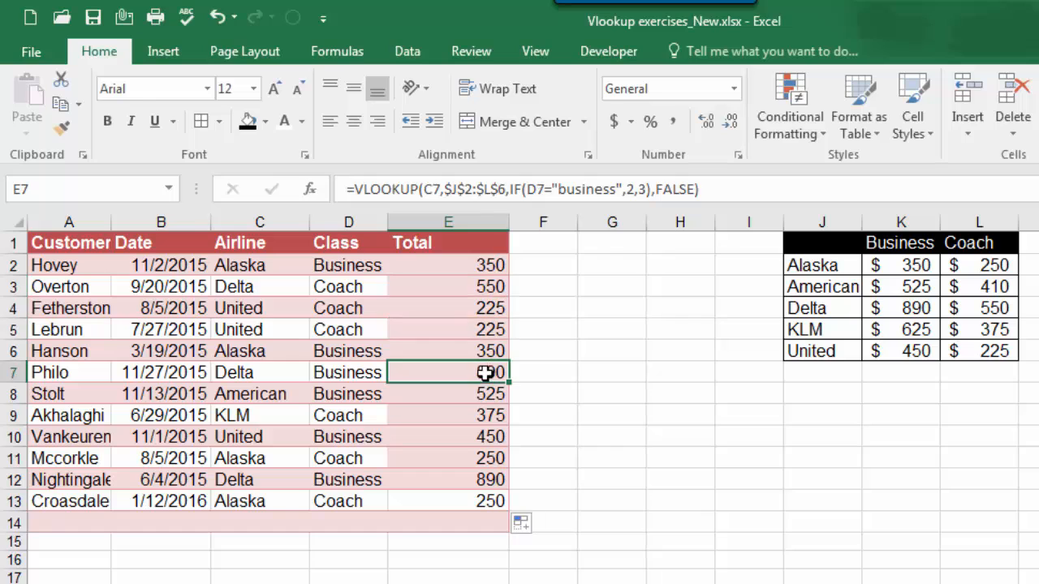
double_click(484, 265)
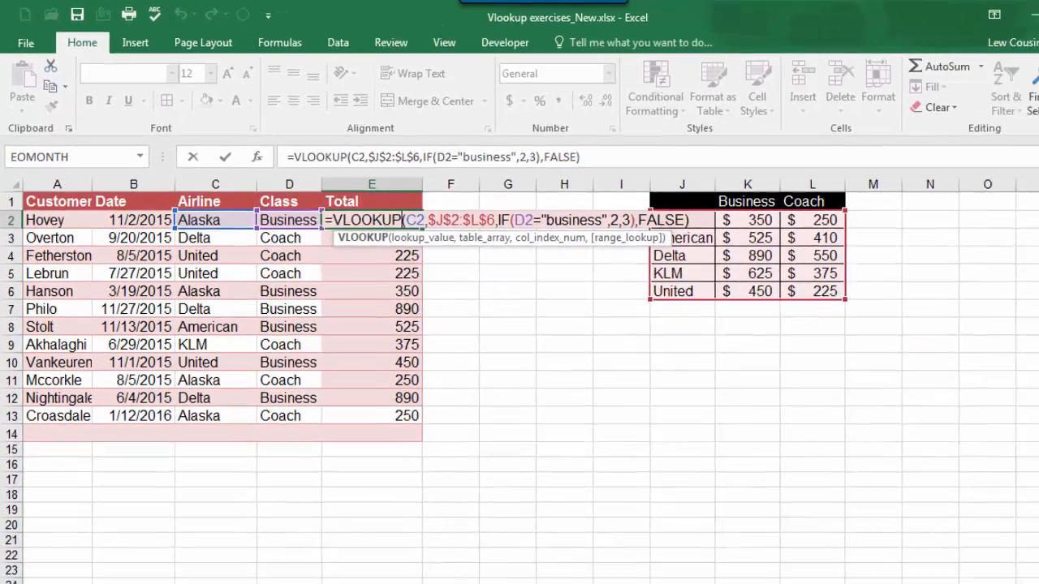
key(Escape)
Step: Go to the Employee Data sheet and examine the premium instructions and the Health Plan and Job Status columns
click(382, 552)
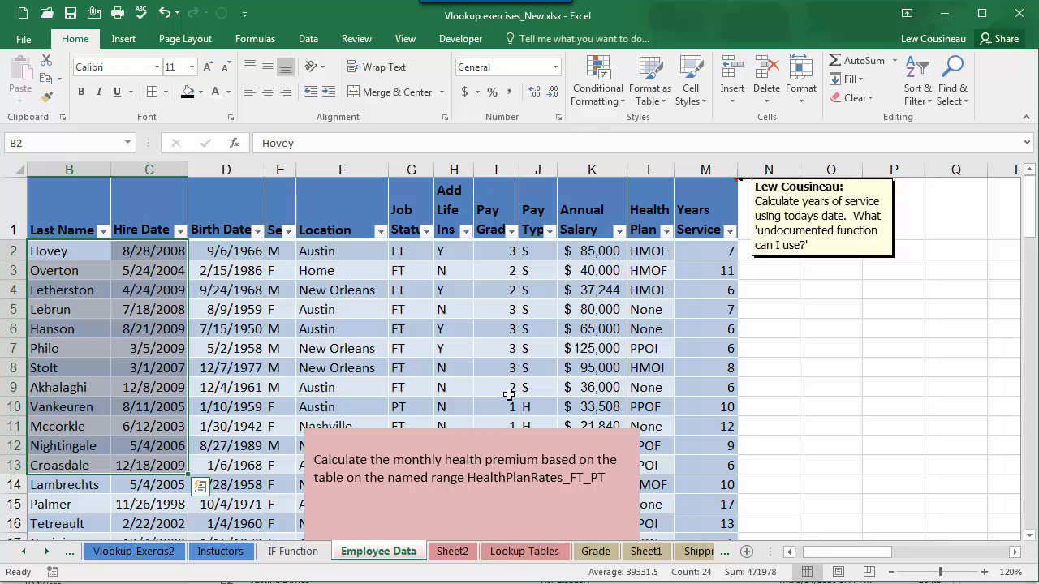
click(812, 312)
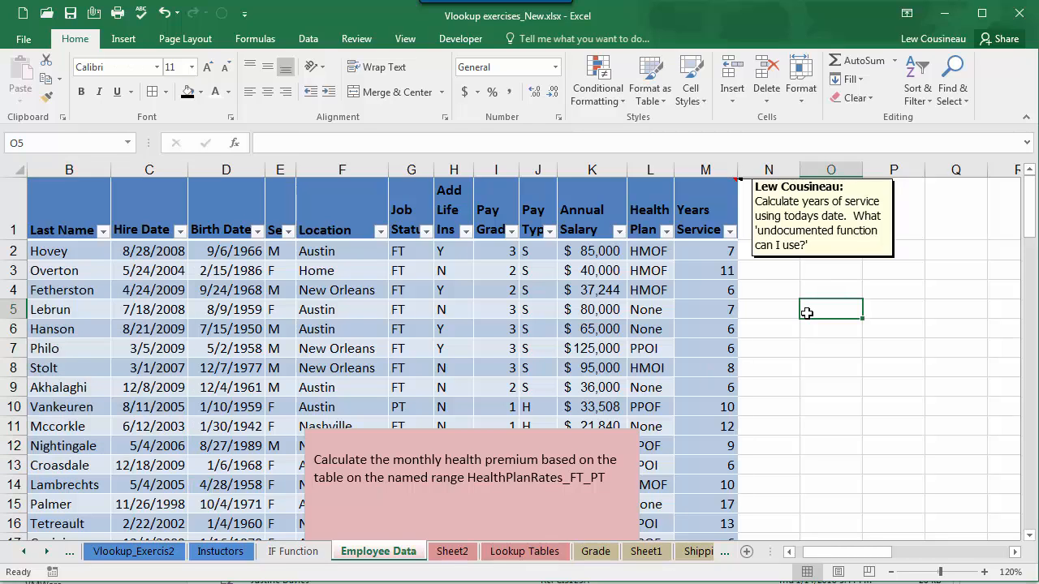
click(469, 468)
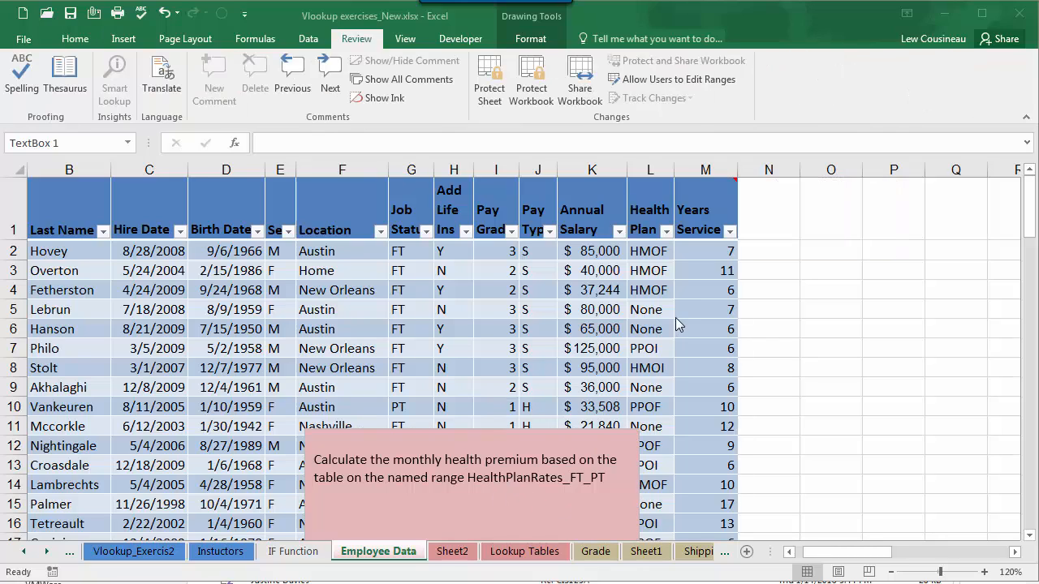
click(643, 251)
drag(642, 251, 650, 403)
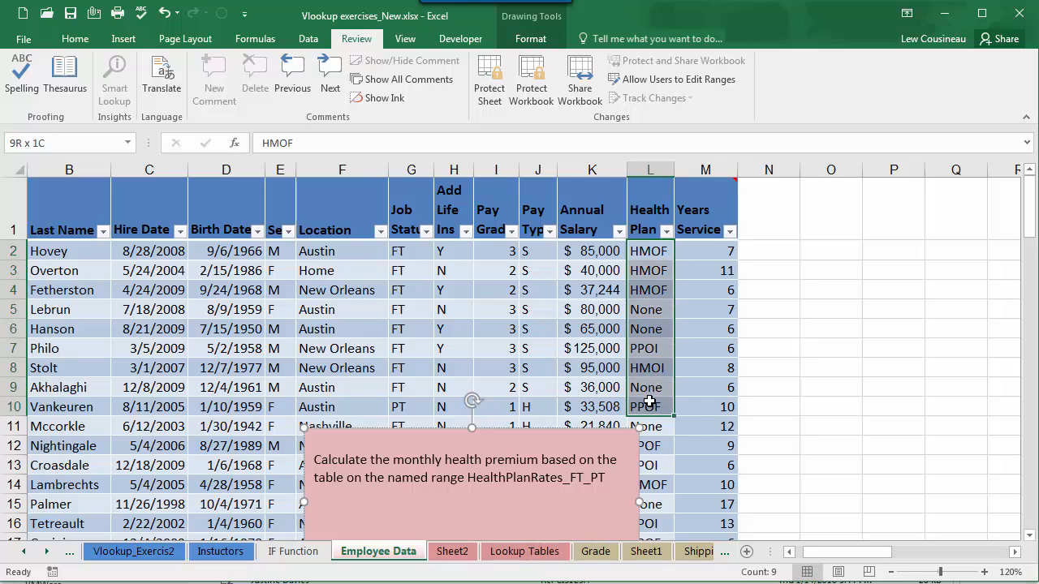
drag(406, 252, 406, 407)
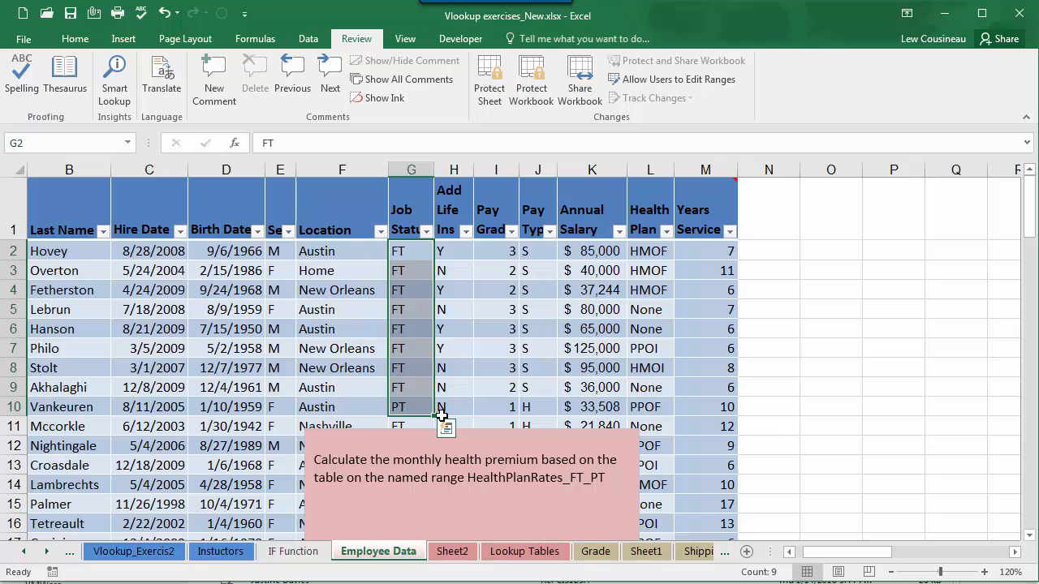
Step: Examine the Monthly Premium table on the Lookup Tables sheet, including its plan names and FT and PT rates
click(516, 556)
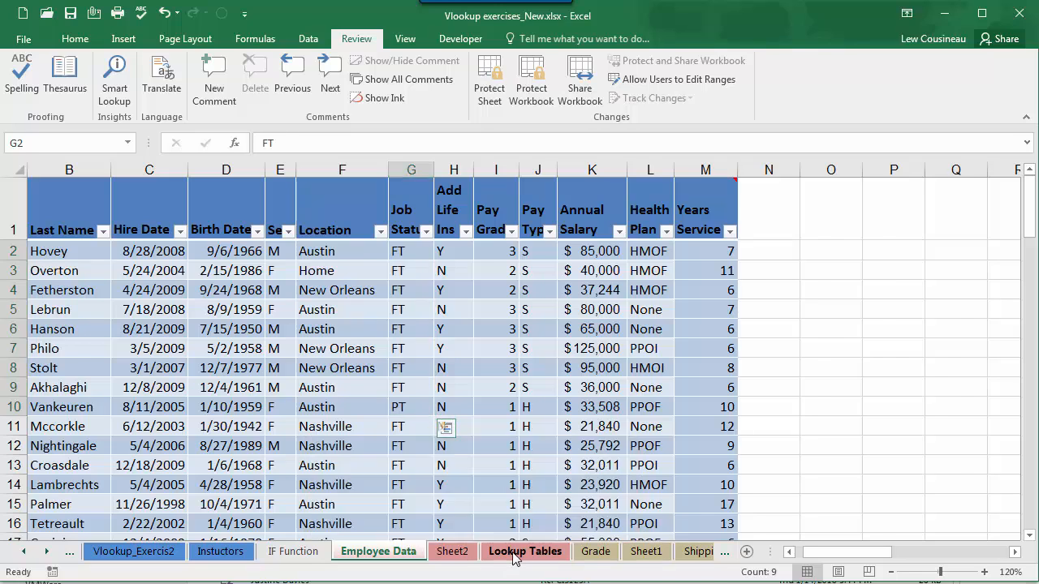
scroll(325, 423, down, 1)
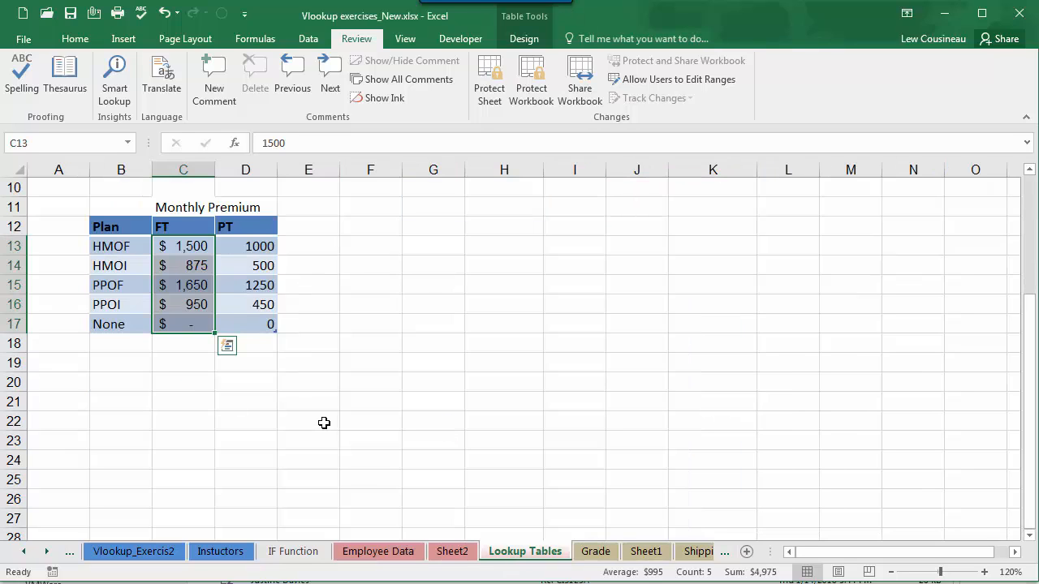
drag(114, 244, 119, 318)
click(177, 246)
drag(177, 246, 244, 307)
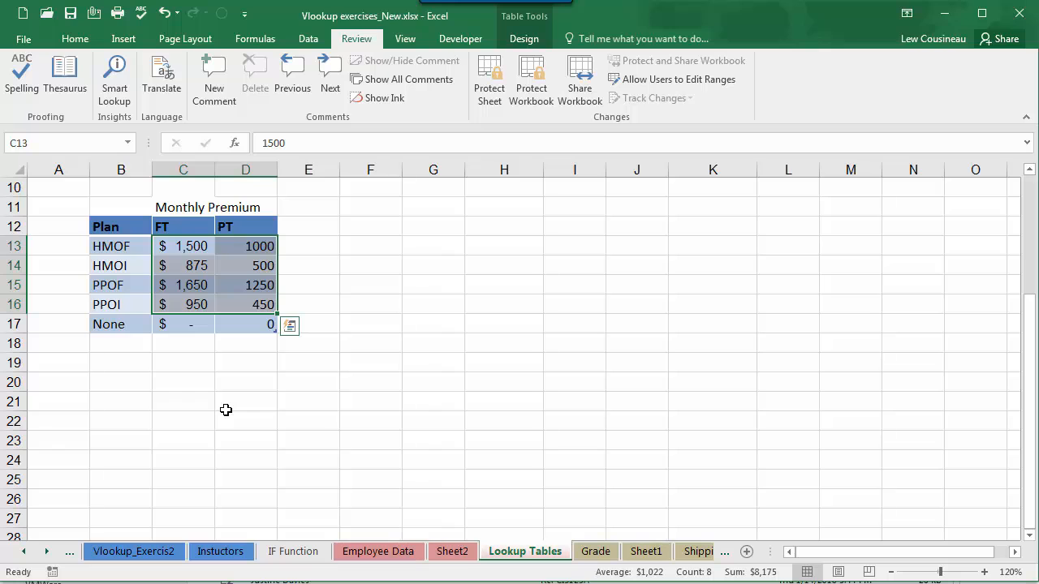
Step: Add the header "Premium" in N1 of the Employee Data sheet
click(379, 551)
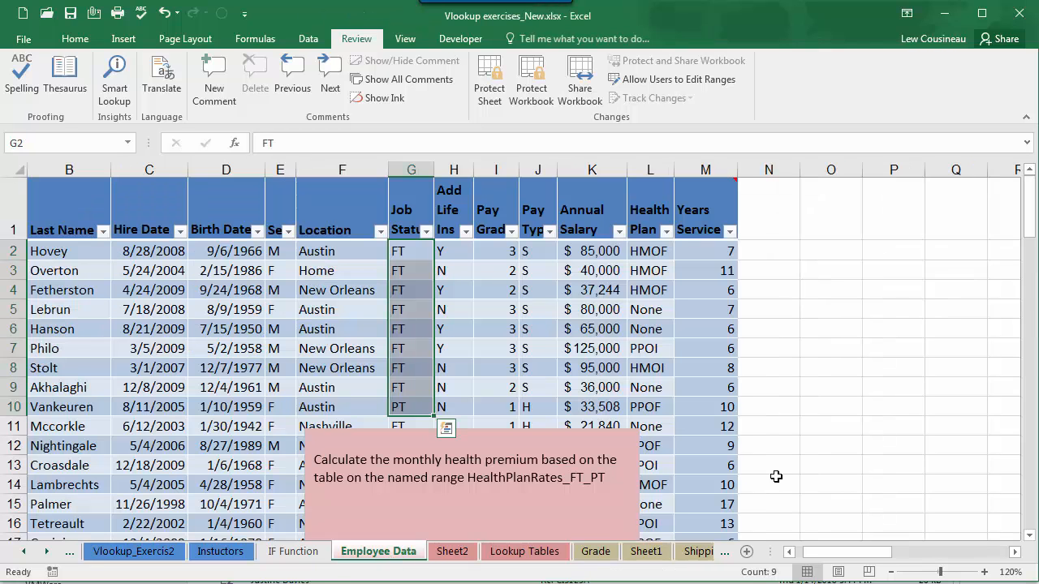
click(753, 231)
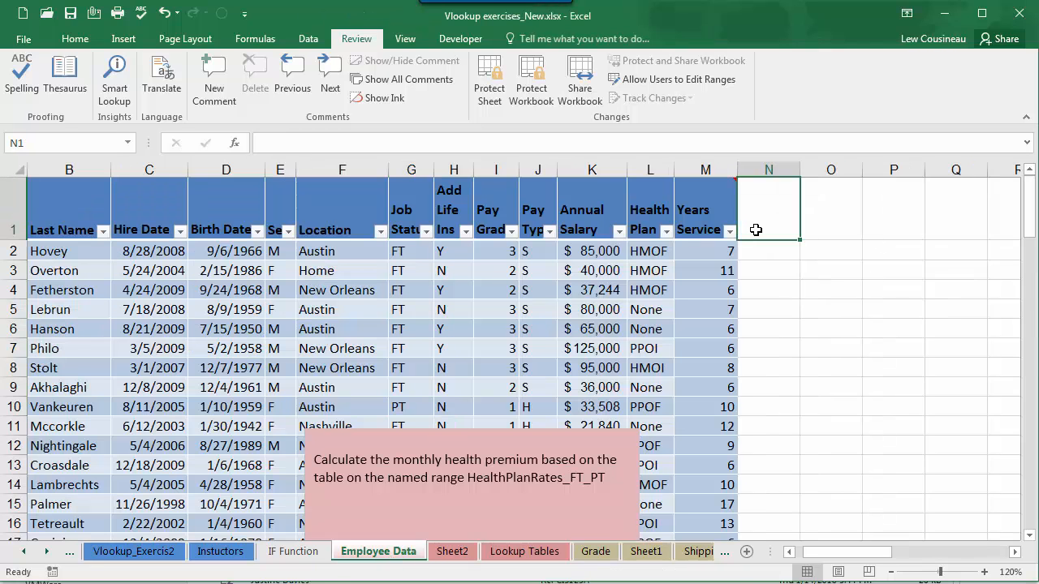
text(Pre;mium)
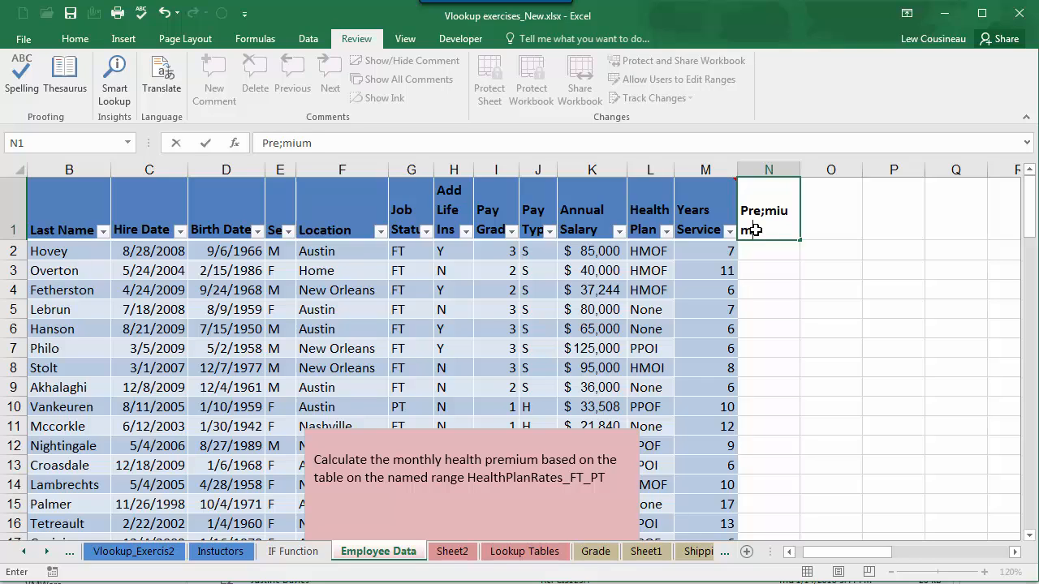
click(781, 250)
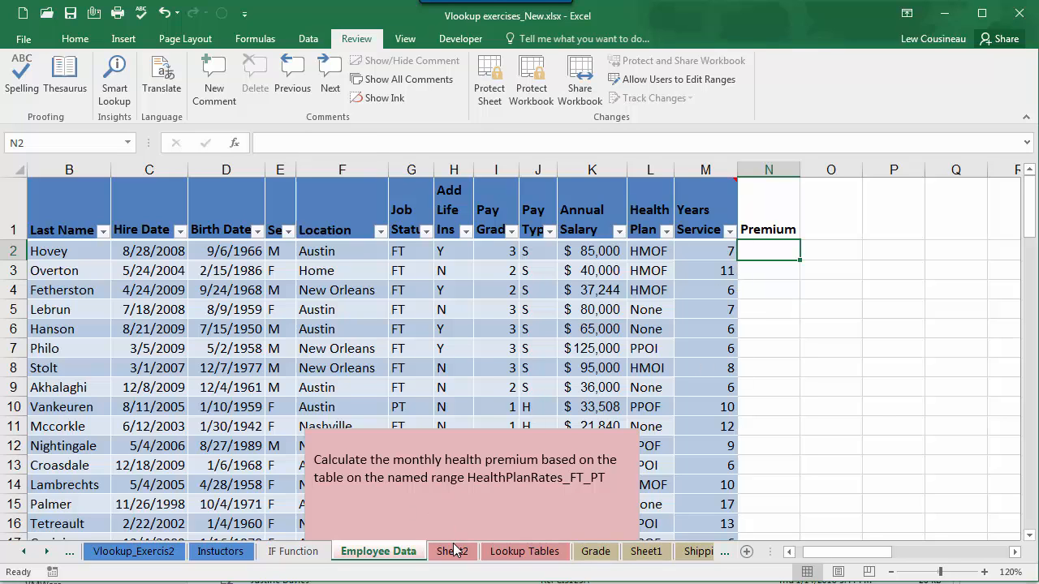
Step: Compare the job status in G2 of Employee Data with the FT and PT columns of the Monthly Premium table
click(505, 552)
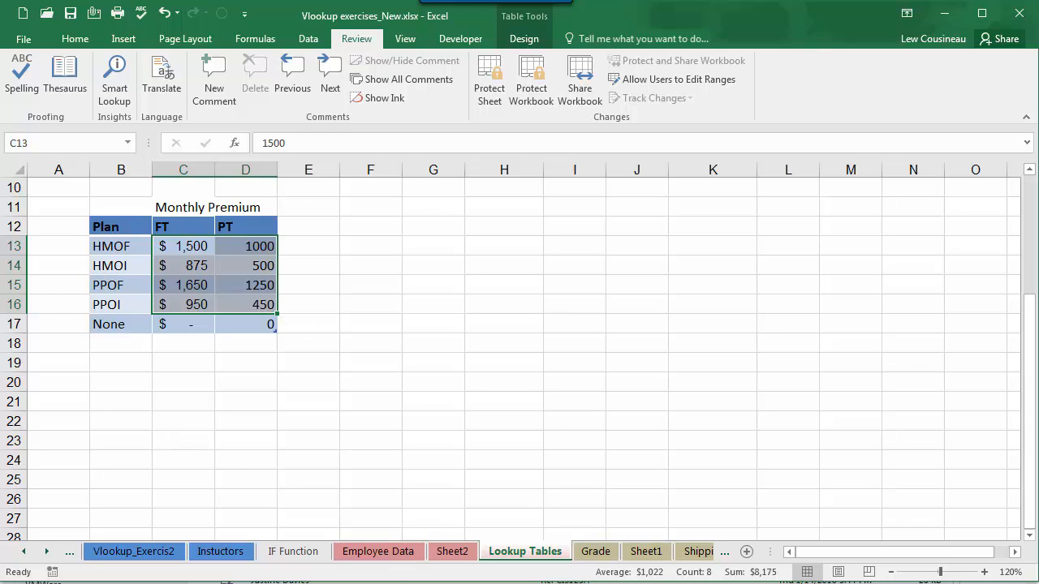
click(377, 552)
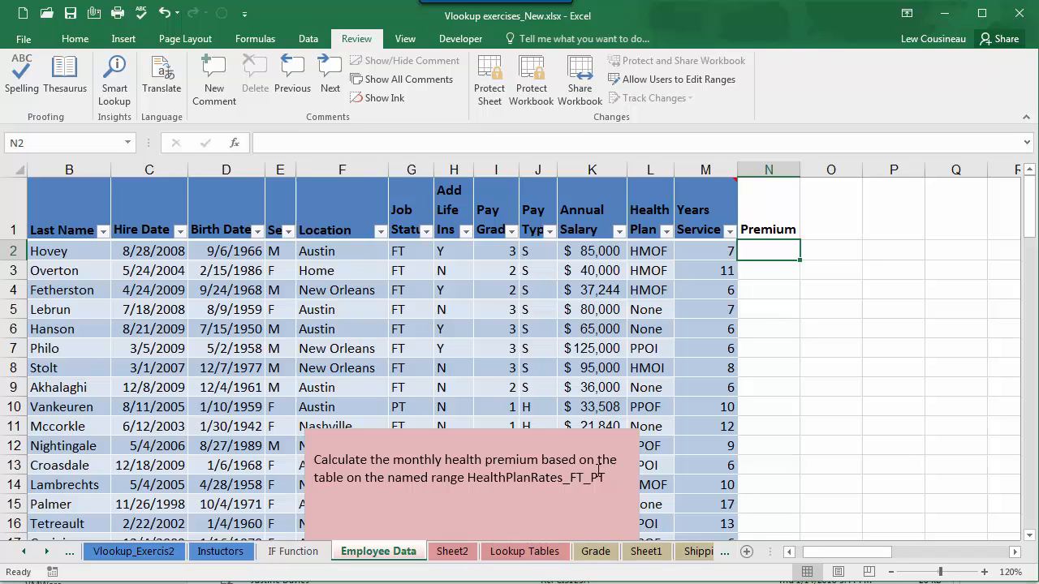
click(399, 251)
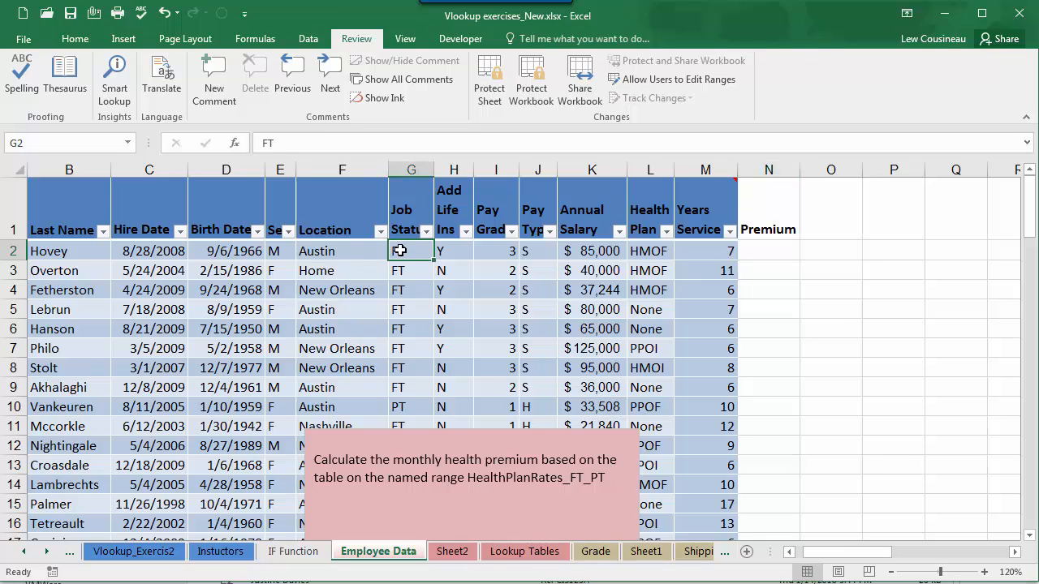
click(520, 552)
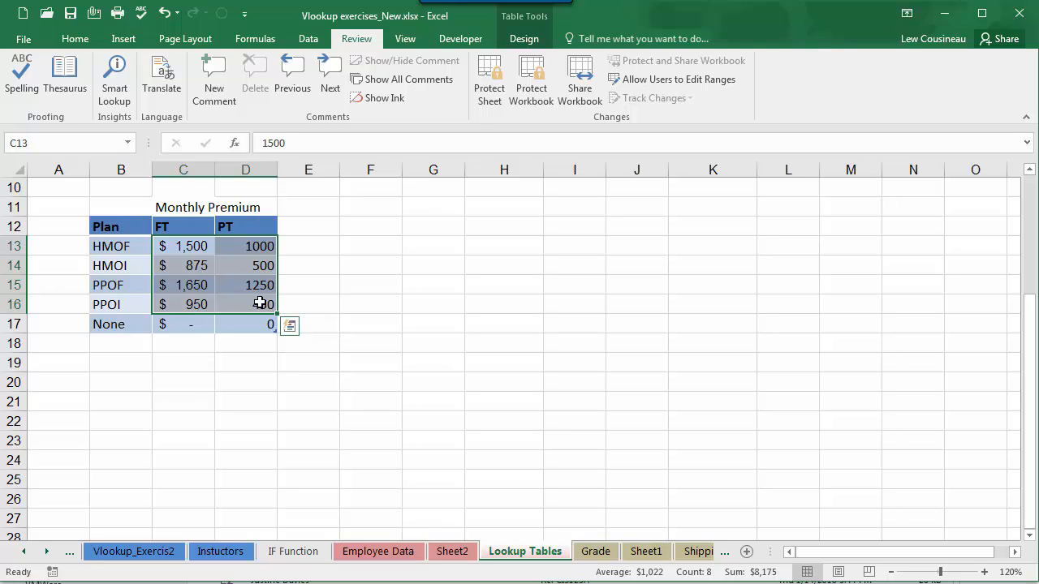
click(378, 552)
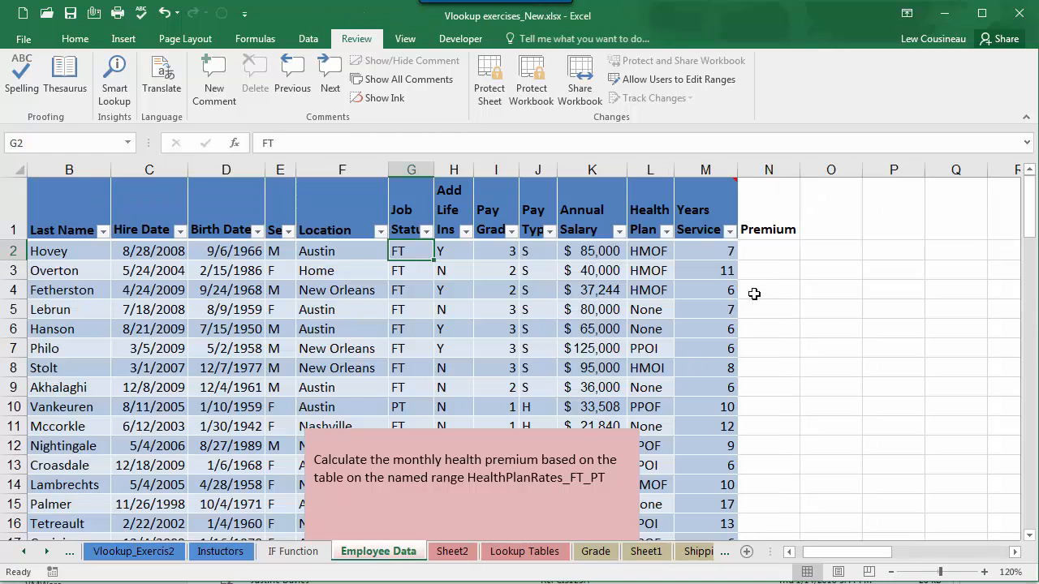
Step: Start a VLOOKUP formula in N2 with L2 as lookup value and the Monthly Premium range B13:D17 (HealthPlanRates_FT_PT) as table array
click(755, 255)
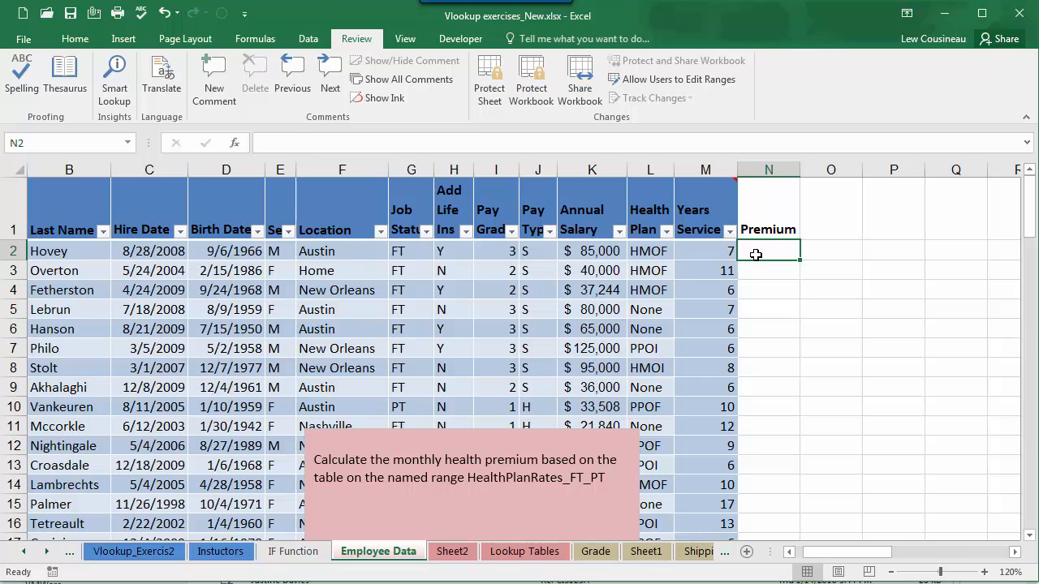
text(=vl)
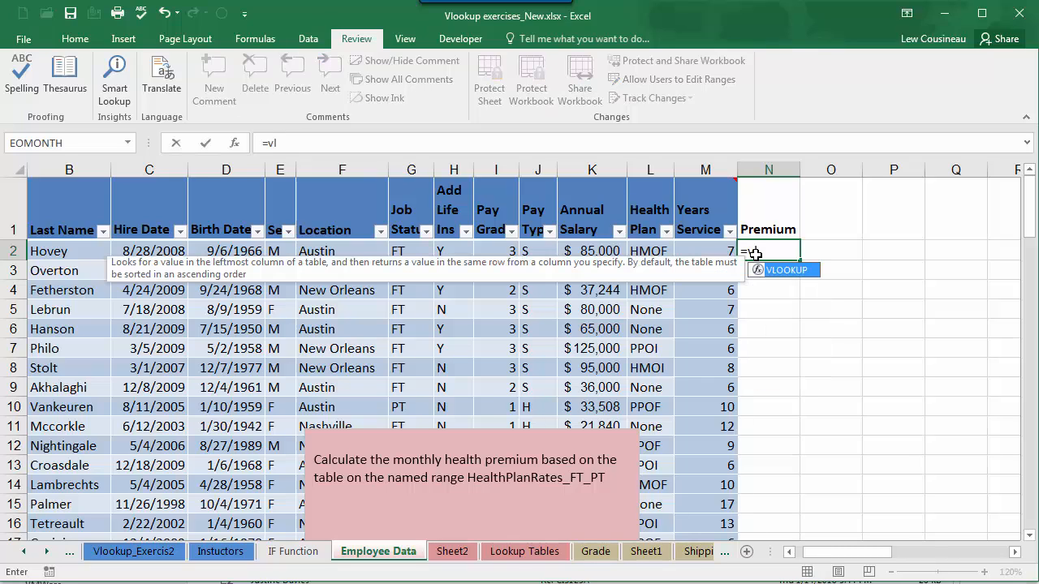
key(Tab)
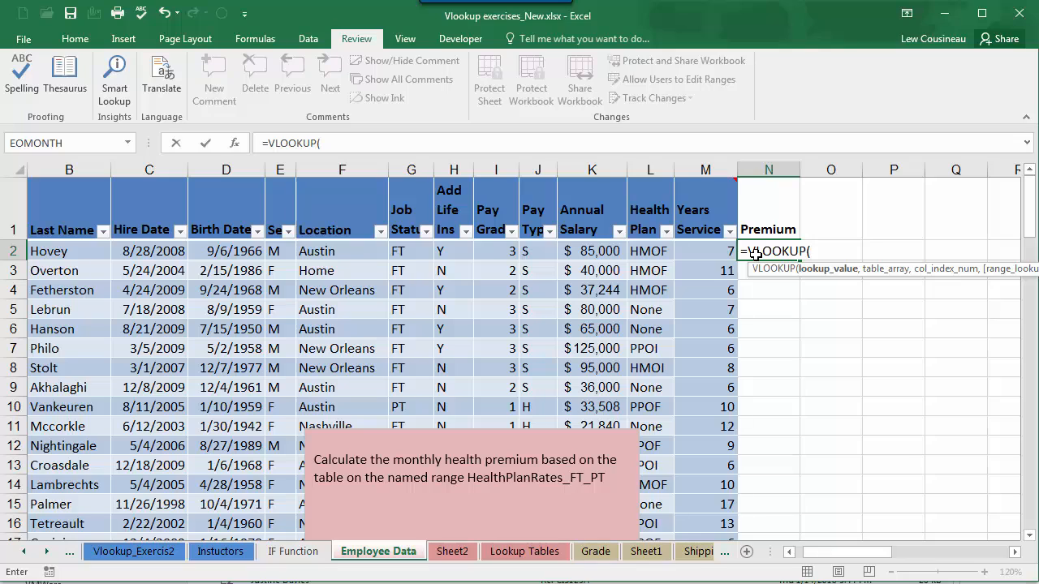
click(652, 250)
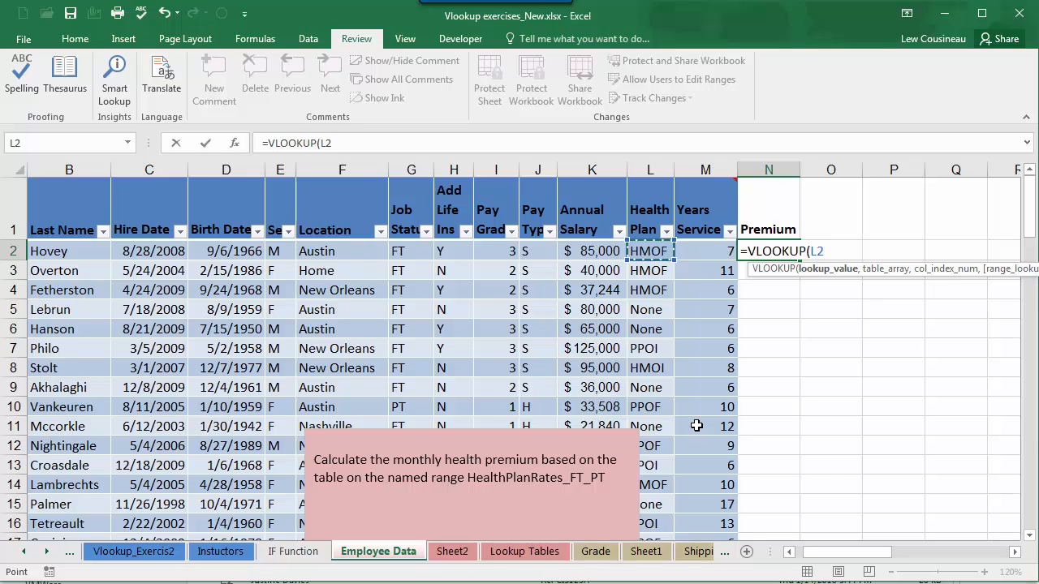
text(,)
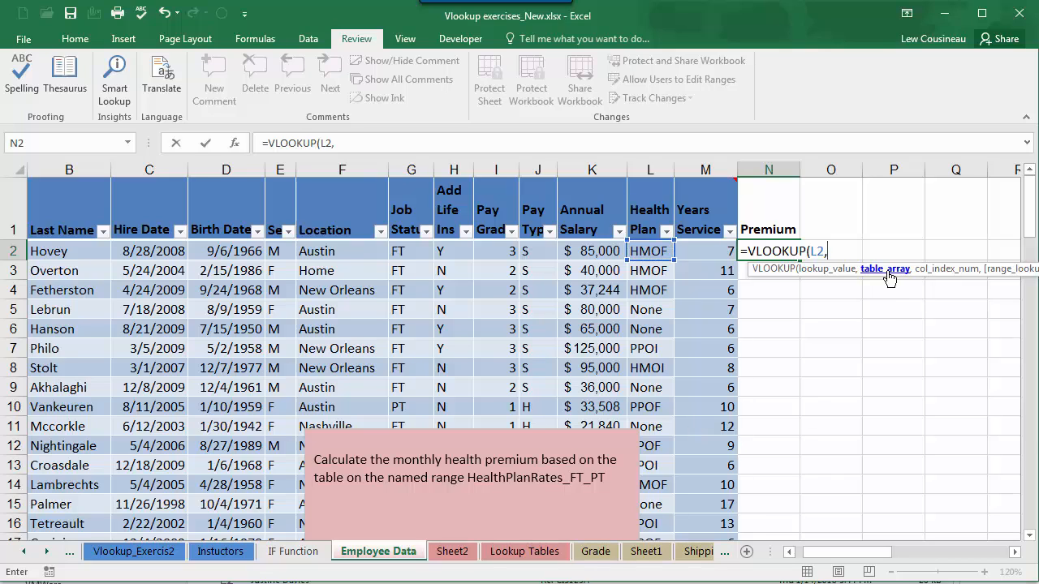
click(530, 552)
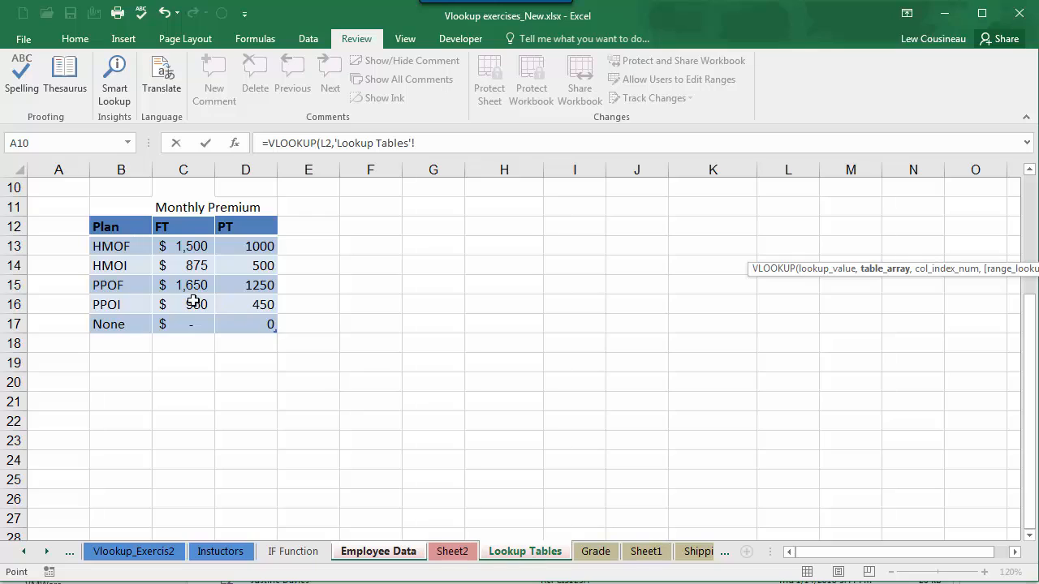
mouse_move(108, 243)
mouse_down()
mouse_move(148, 308)
mouse_move(247, 324)
mouse_up()
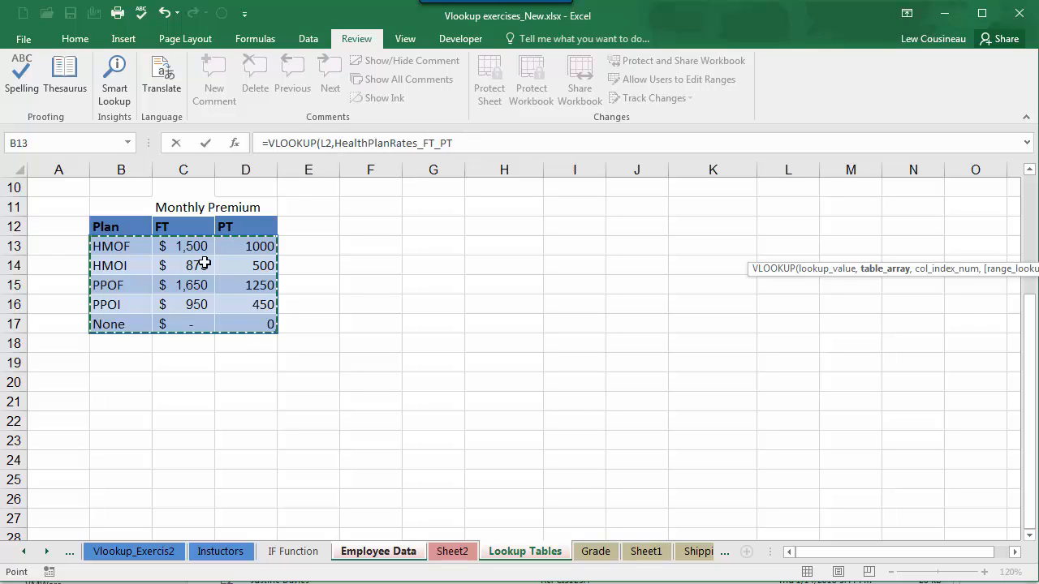
click(462, 146)
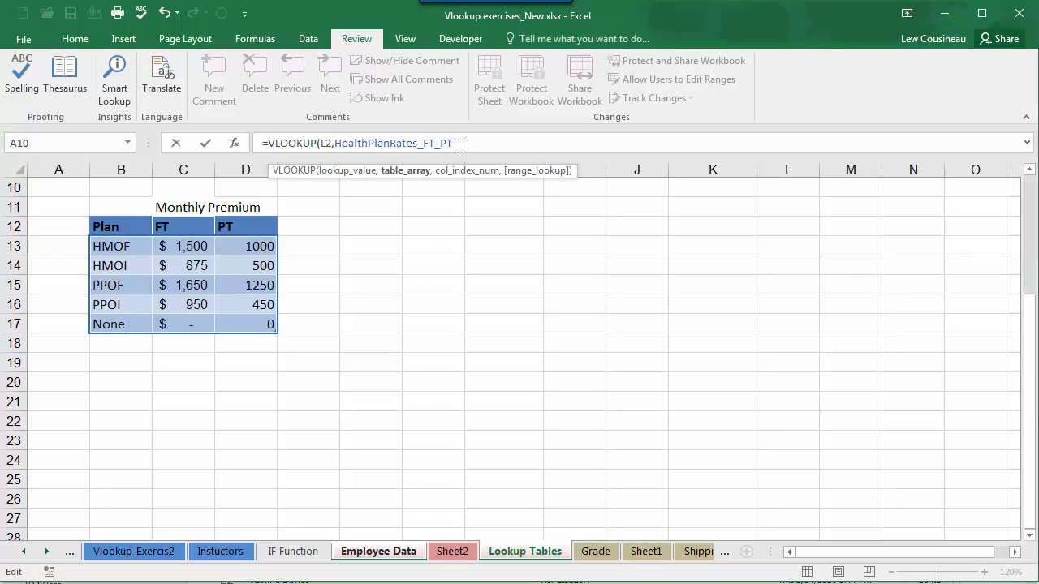
text(,)
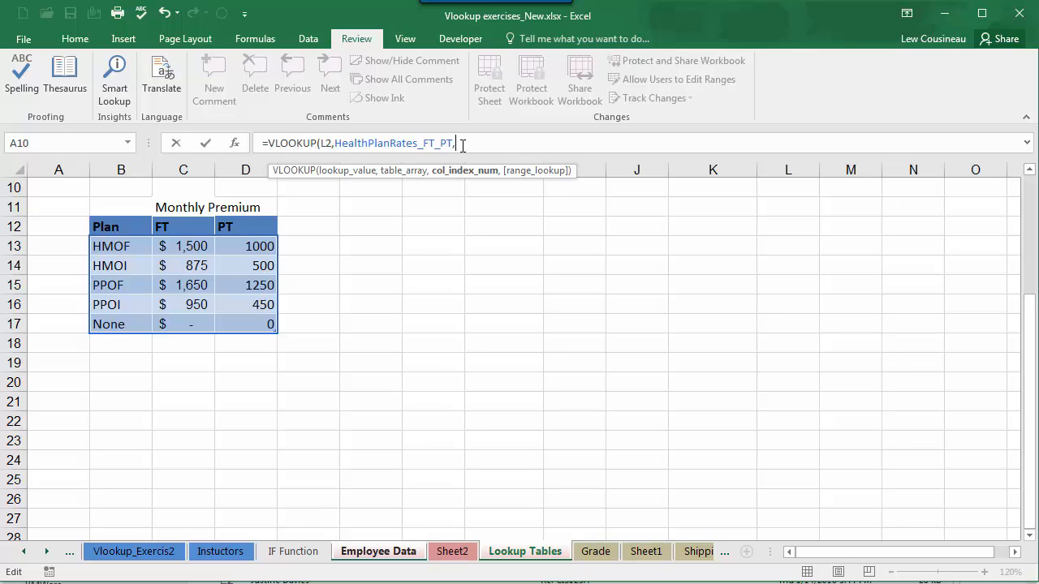
Step: Begin a nested IF as the column index, testing whether G2 equals "FT", without the 'Employee Data'! sheet prefix
click(387, 559)
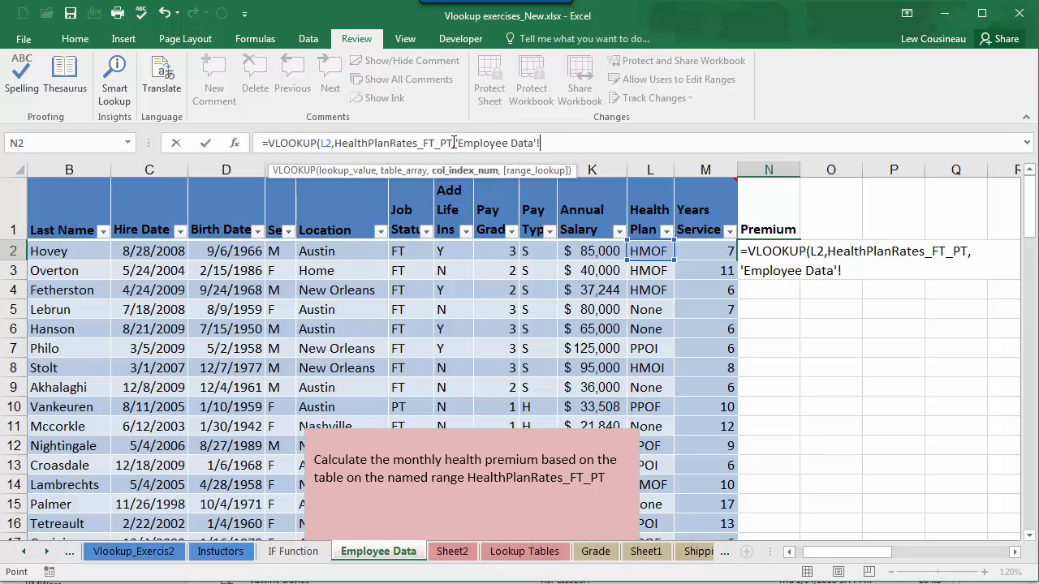
drag(457, 142, 541, 143)
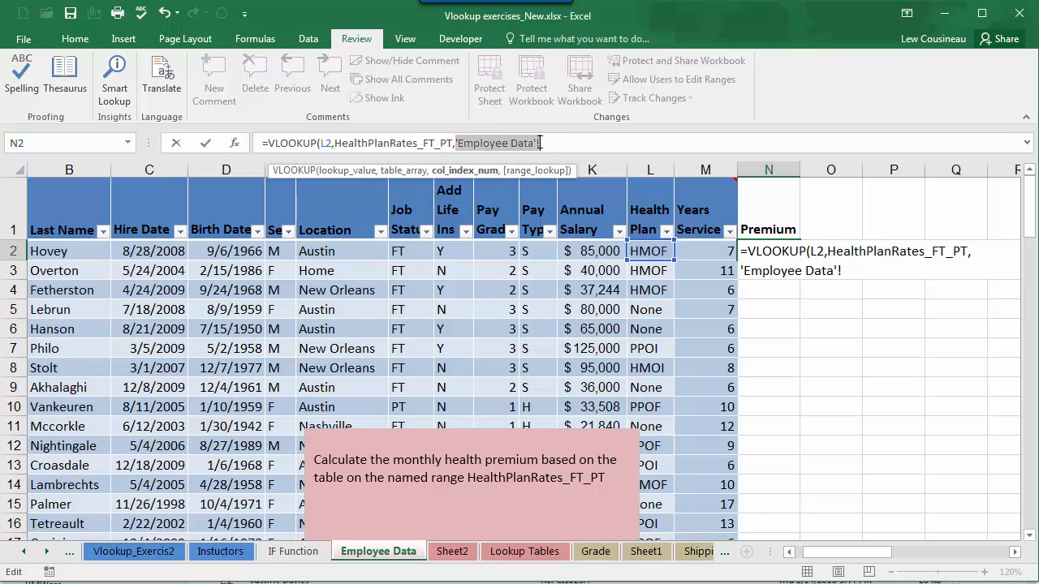
text(IF)
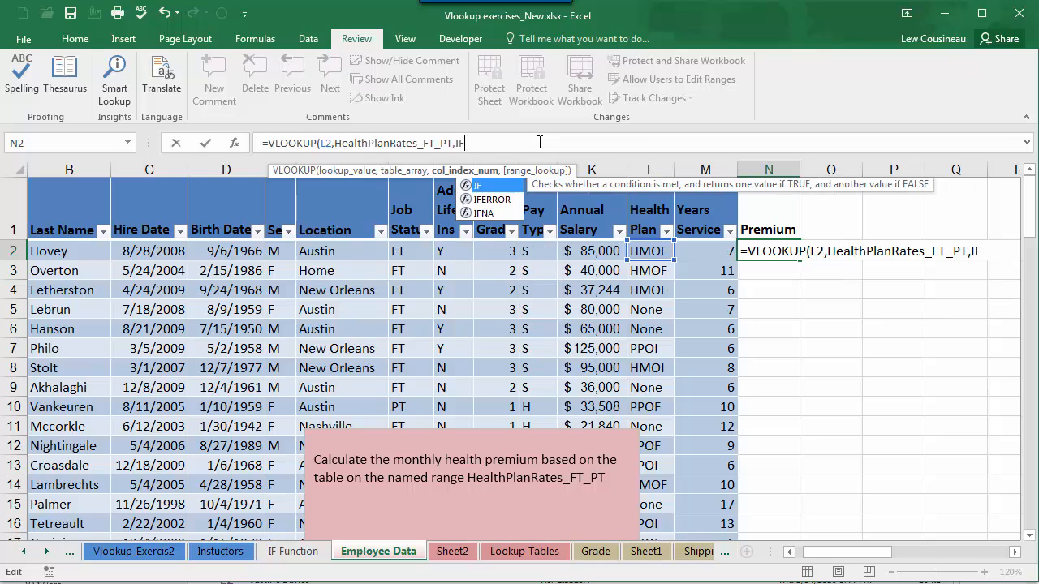
text(()
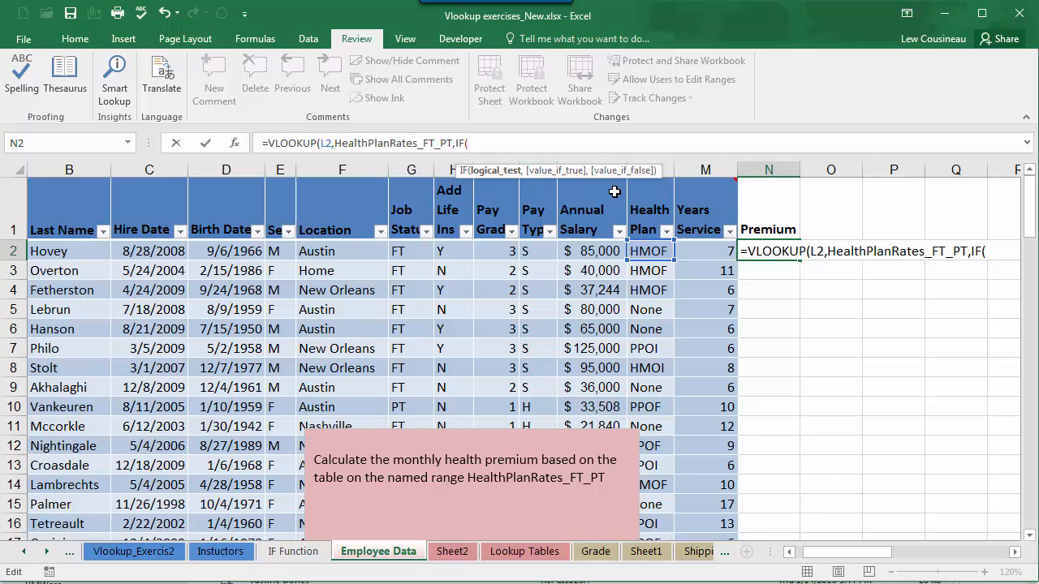
click(418, 252)
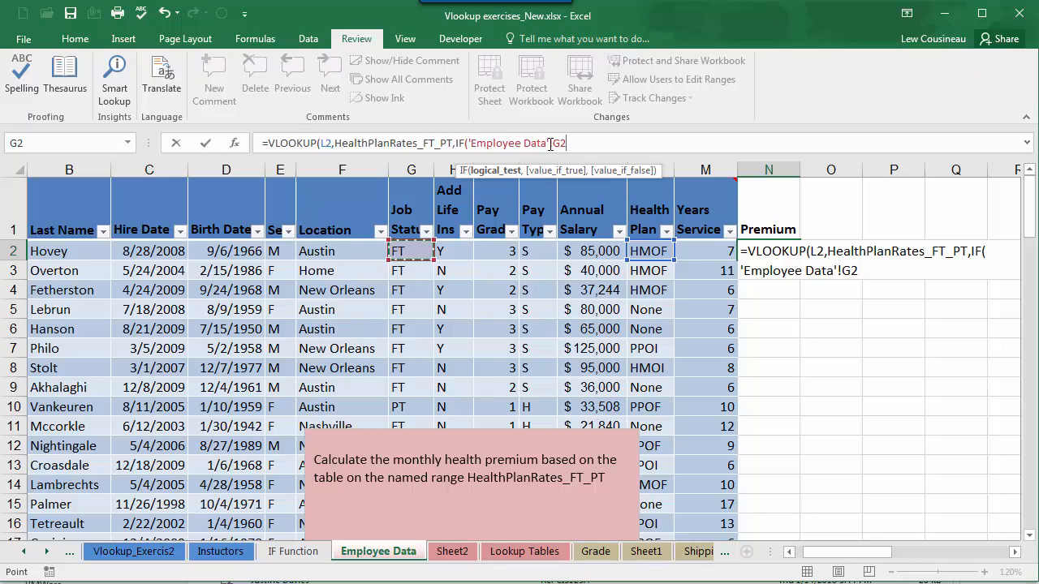
drag(469, 144, 555, 144)
key(Delete)
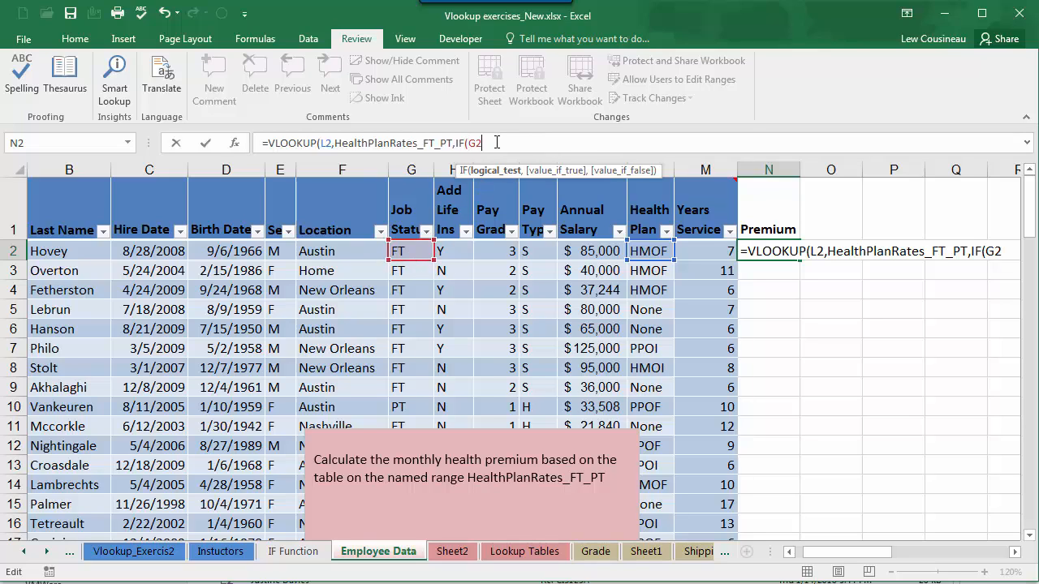
text(="FT)
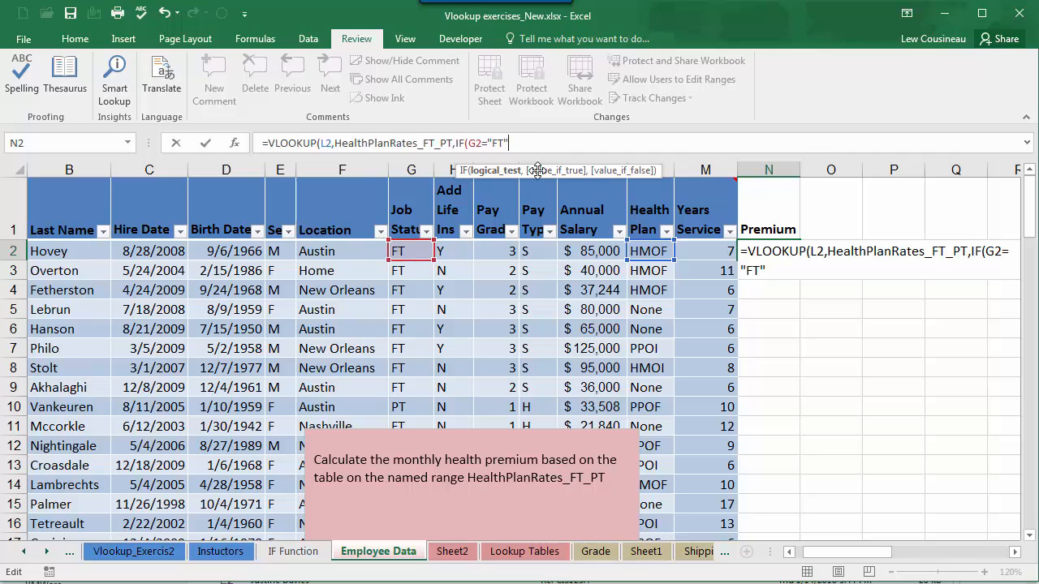
Step: Make the nested IF return 2 when true and 3 when false, and check that it fills the column index argument
text(,)
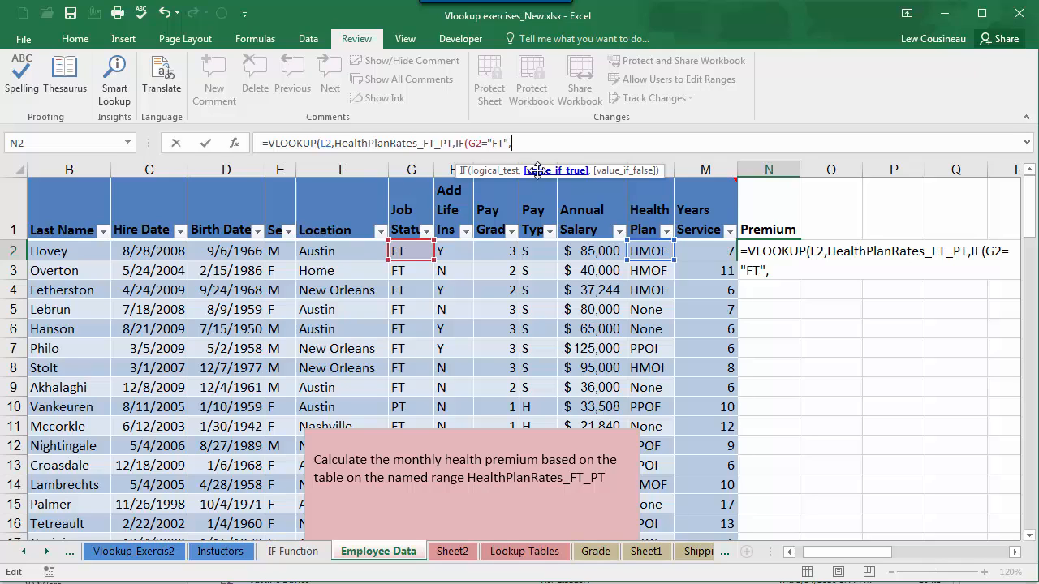
text(2,)
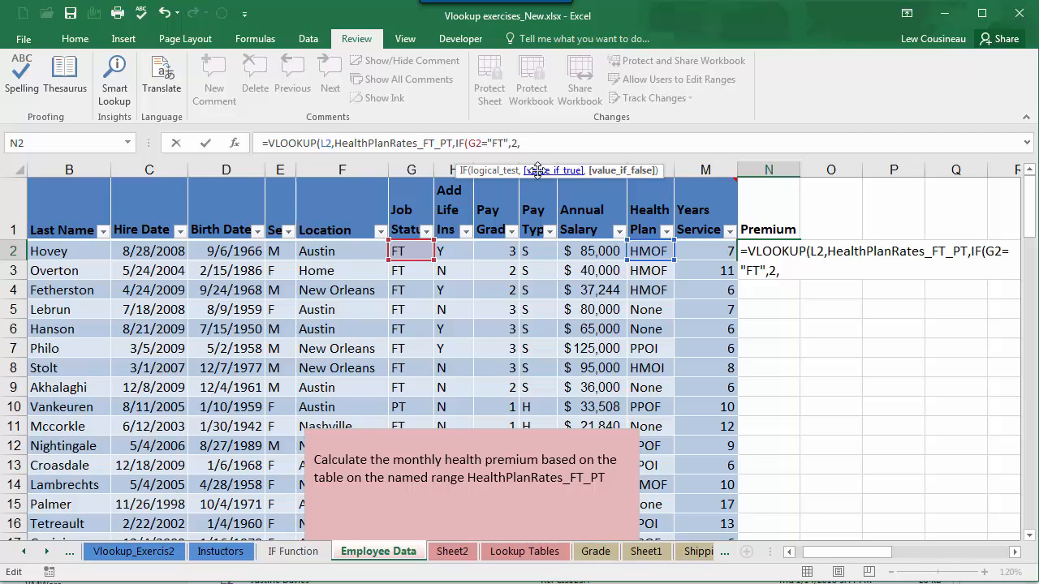
text(3)
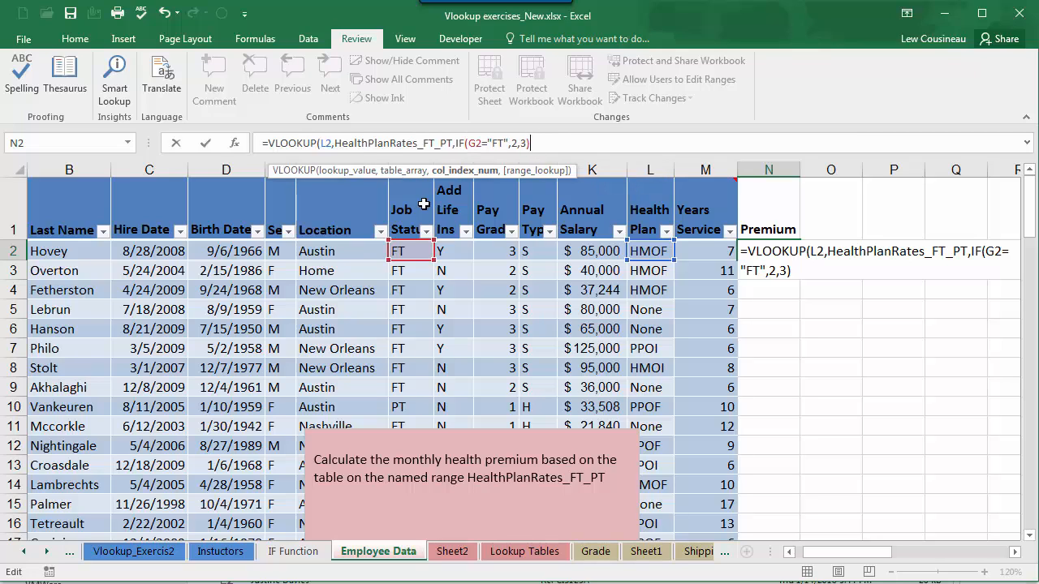
click(463, 172)
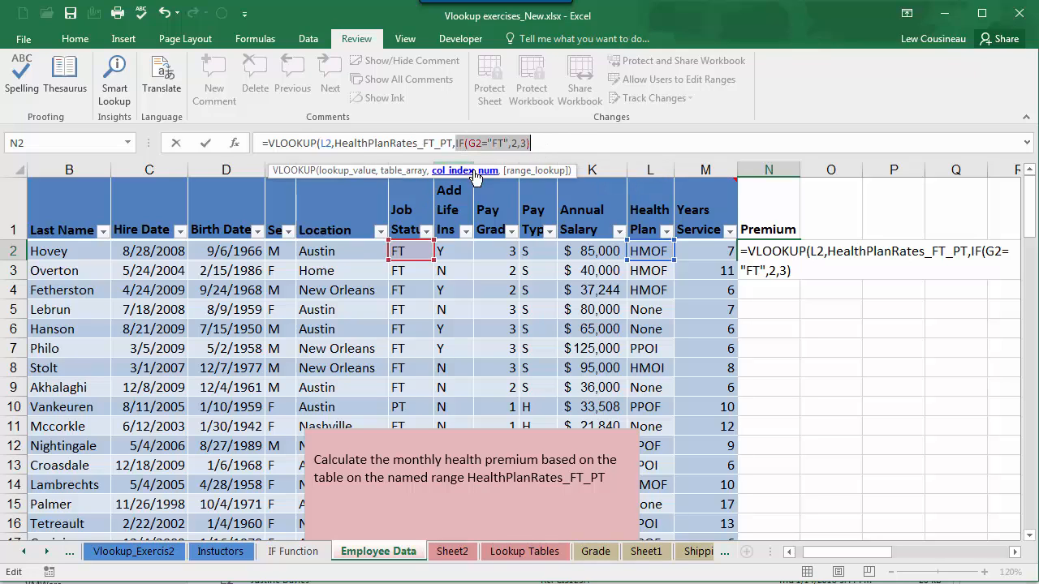
click(539, 142)
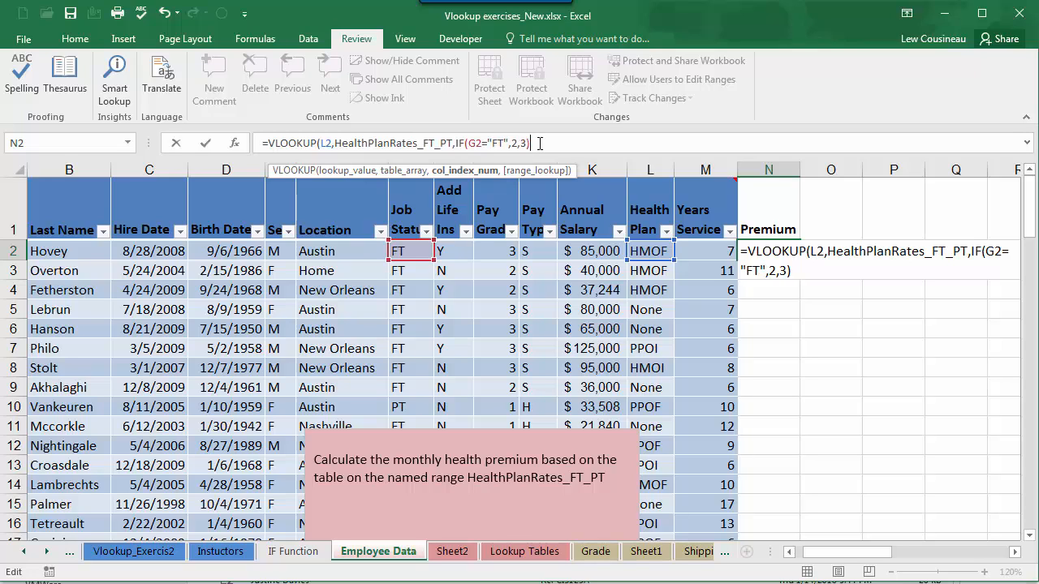
Step: Set the VLOOKUP range lookup to False for an exact match and complete the N2 formula
text(,)
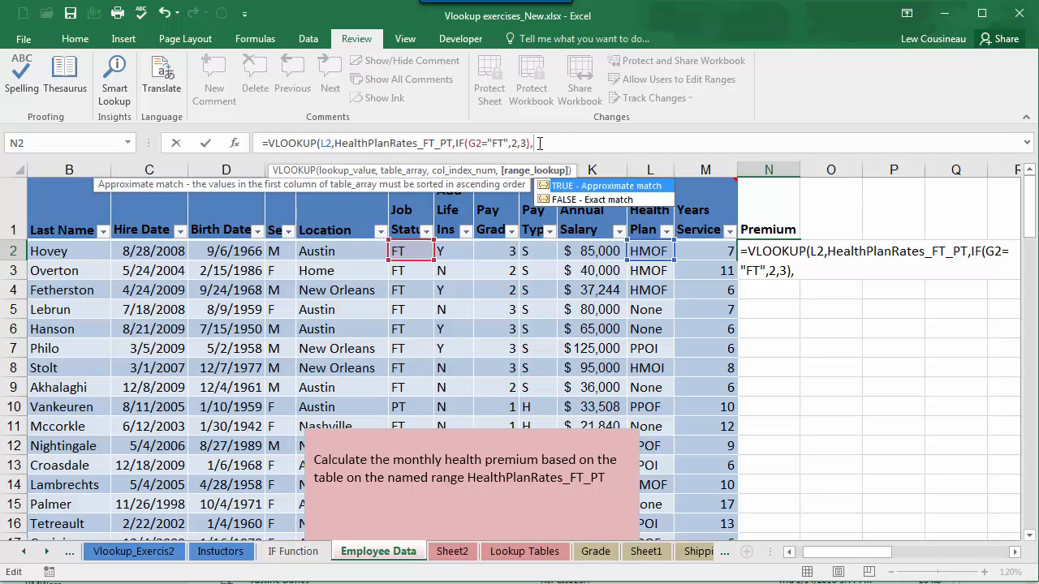
text(False))
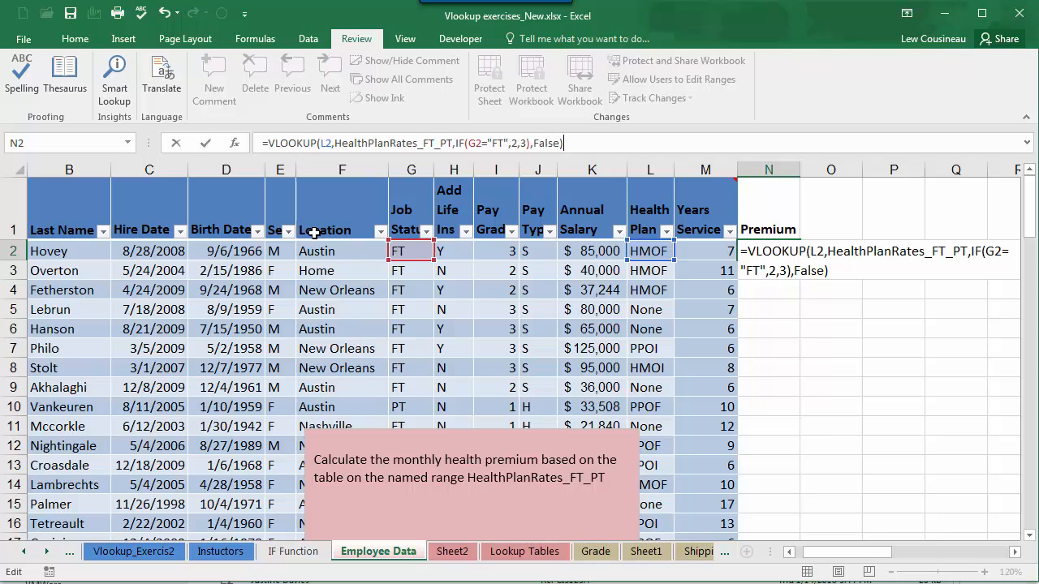
key(Return)
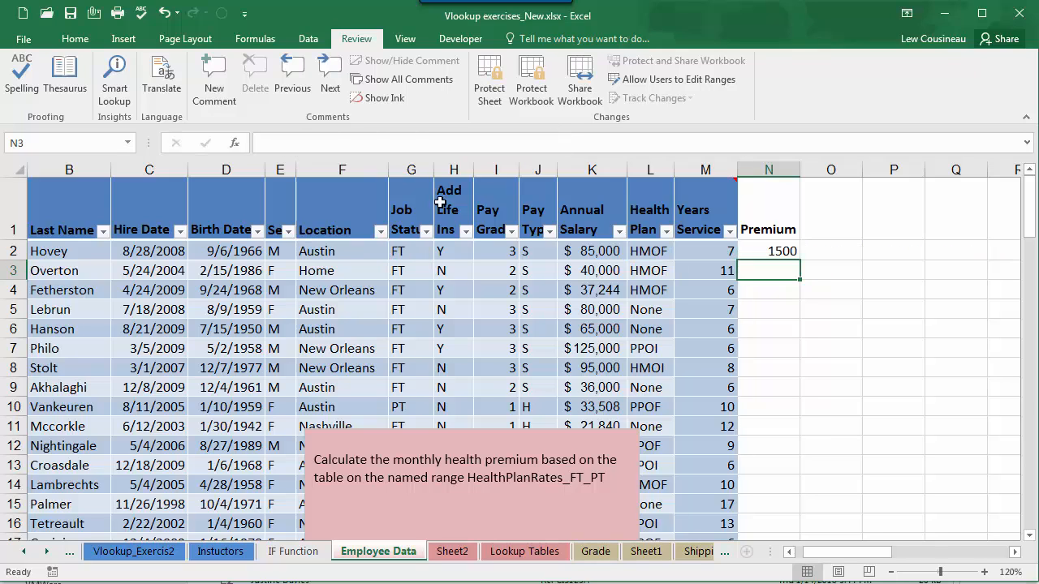
Step: Check the N2 premium against the HMOF full-time rate on Lookup Tables, and fill the formula down through N11
click(775, 251)
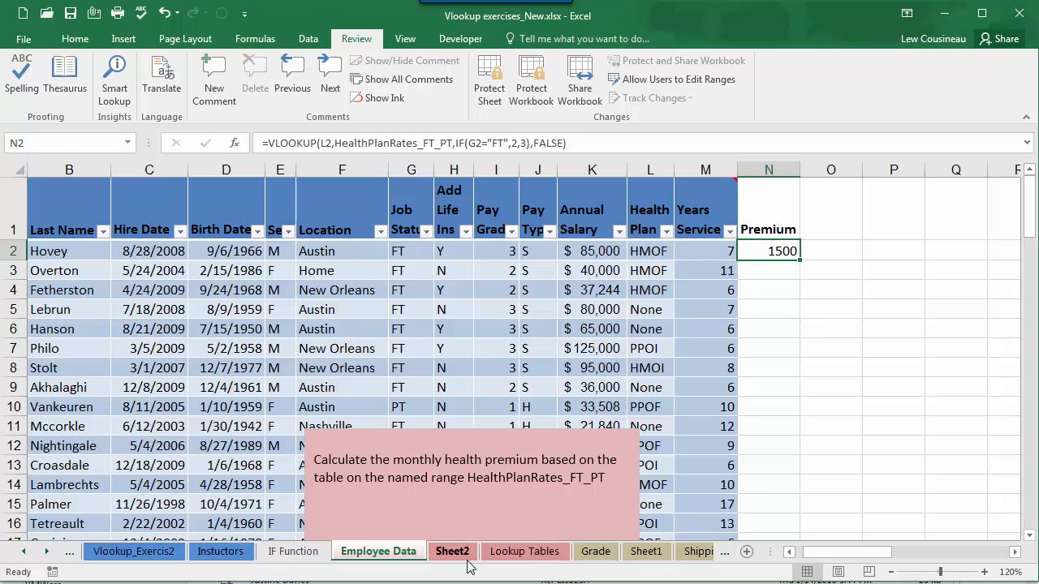
click(516, 554)
click(185, 243)
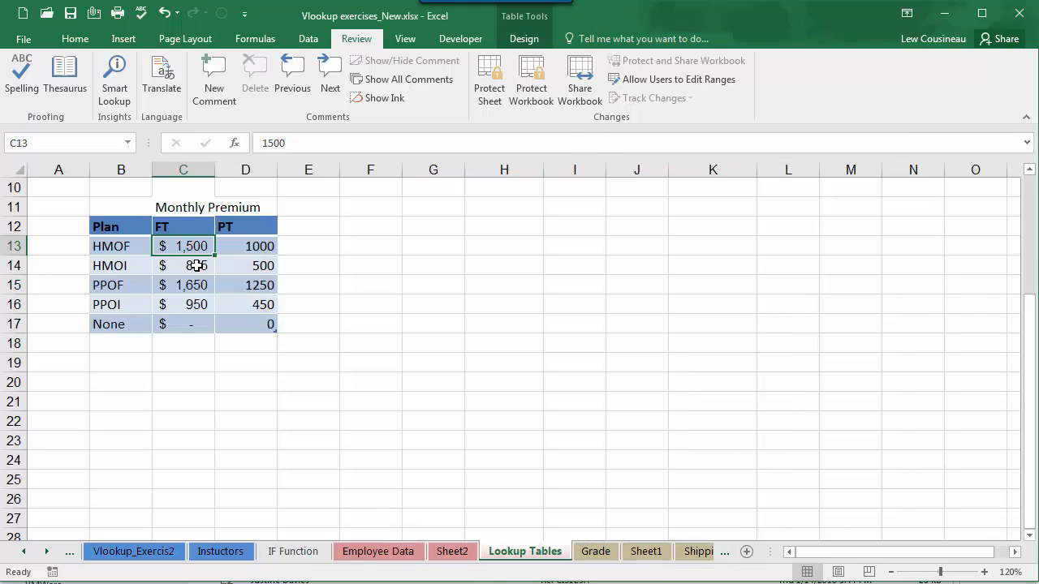
click(378, 555)
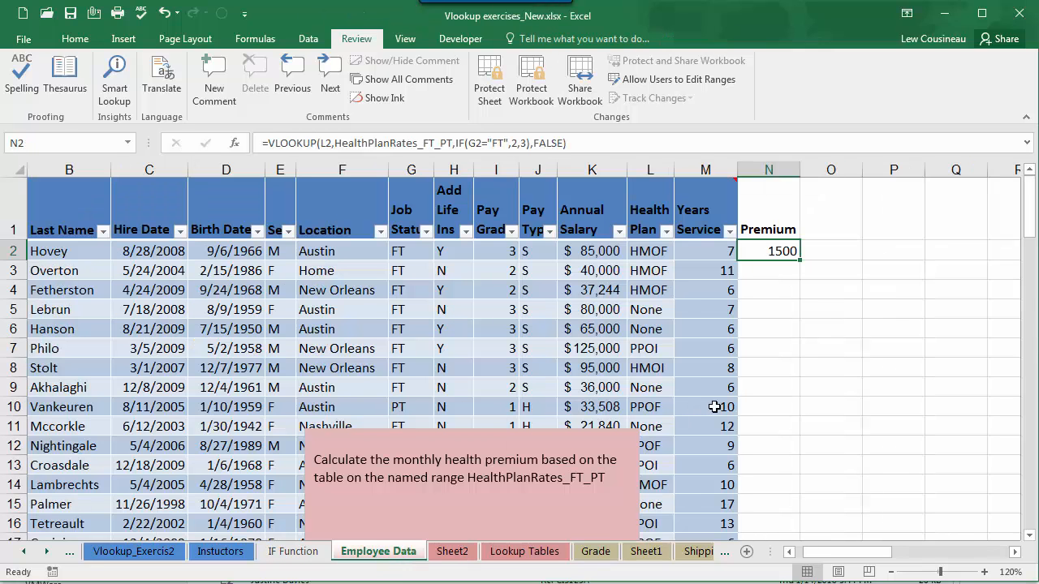
drag(802, 261, 776, 437)
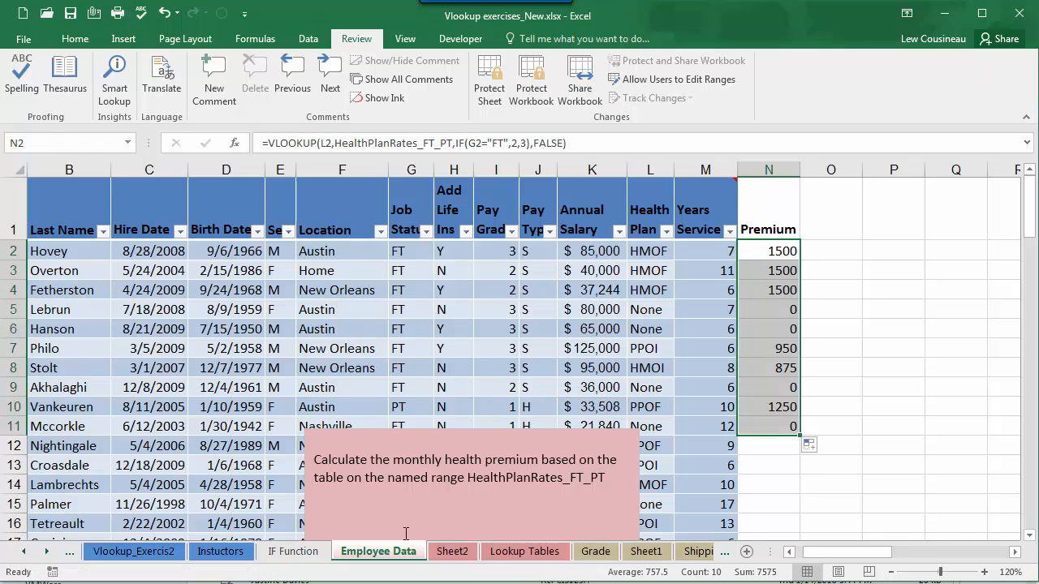
Step: Compare the premiums in N2 and N10 with the PPOF row and the FT and PT columns of the Monthly Premium table
click(516, 558)
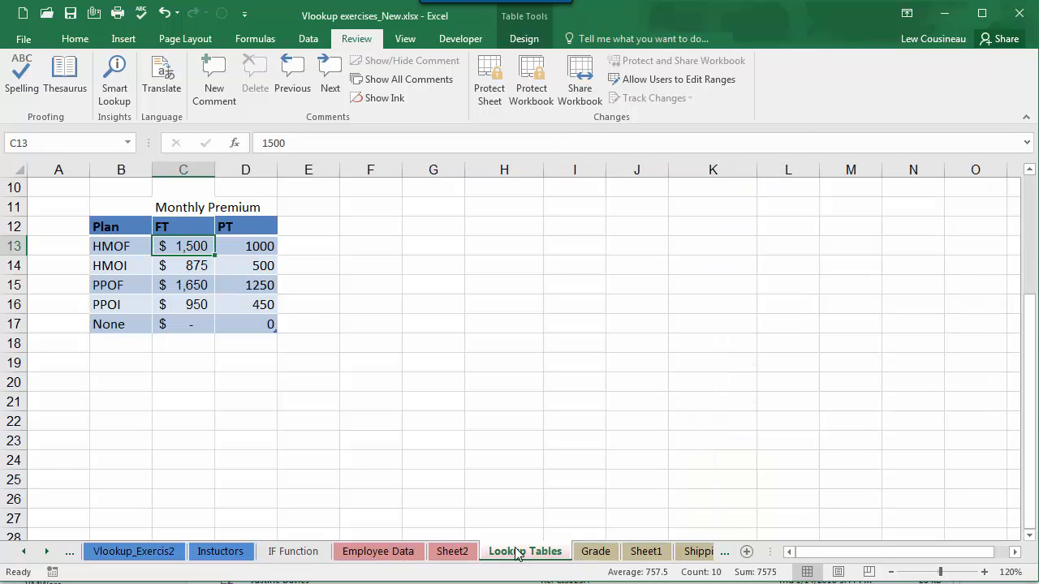
drag(122, 286, 259, 285)
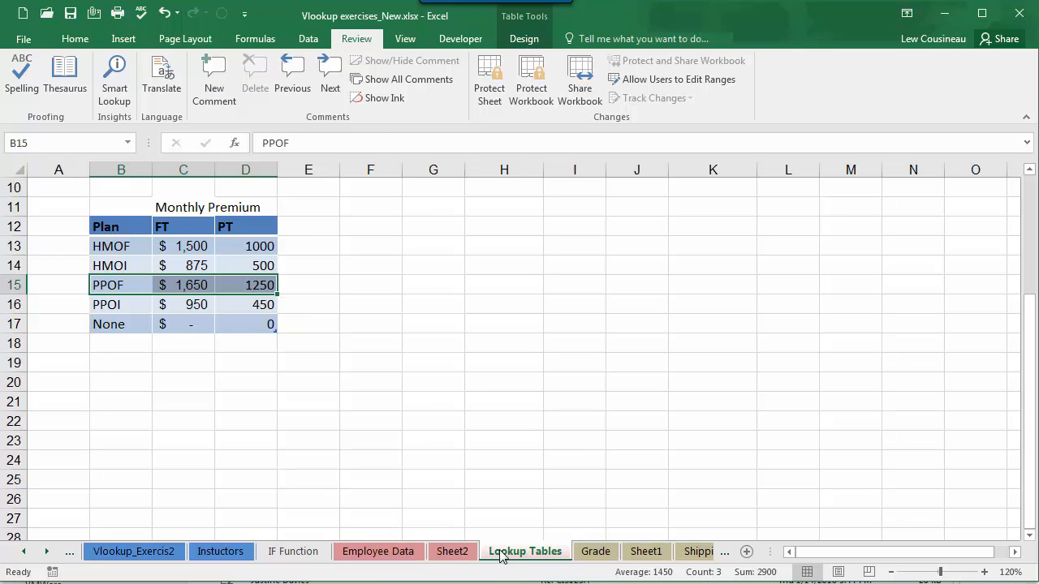
click(406, 554)
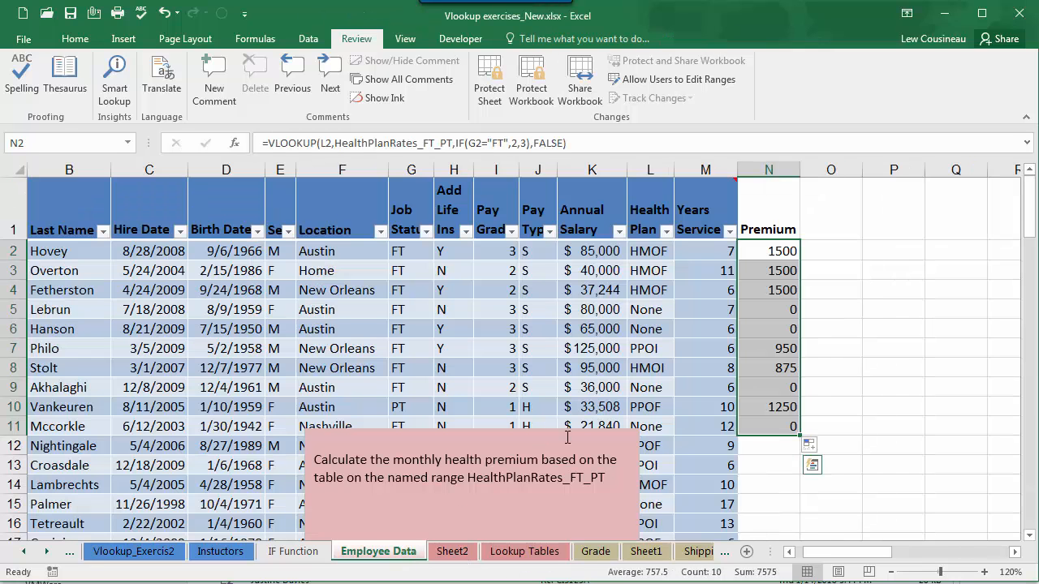
click(771, 257)
click(769, 408)
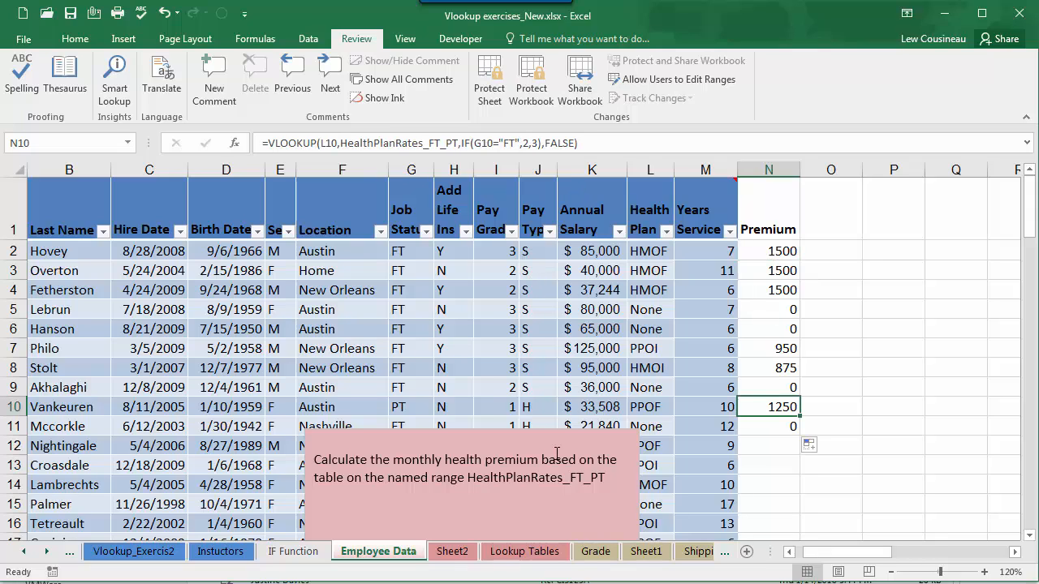
click(528, 559)
drag(181, 225, 251, 325)
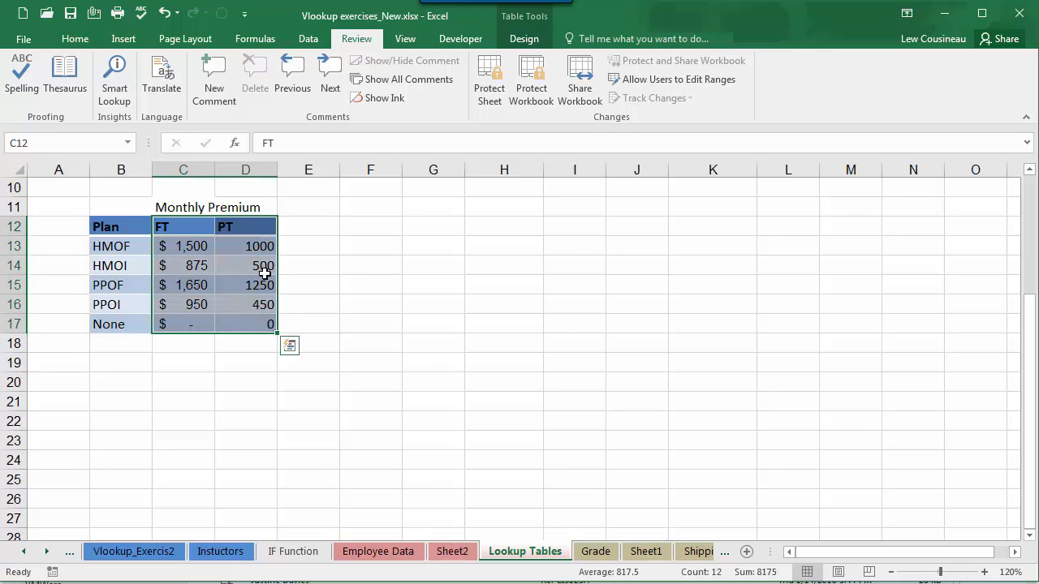